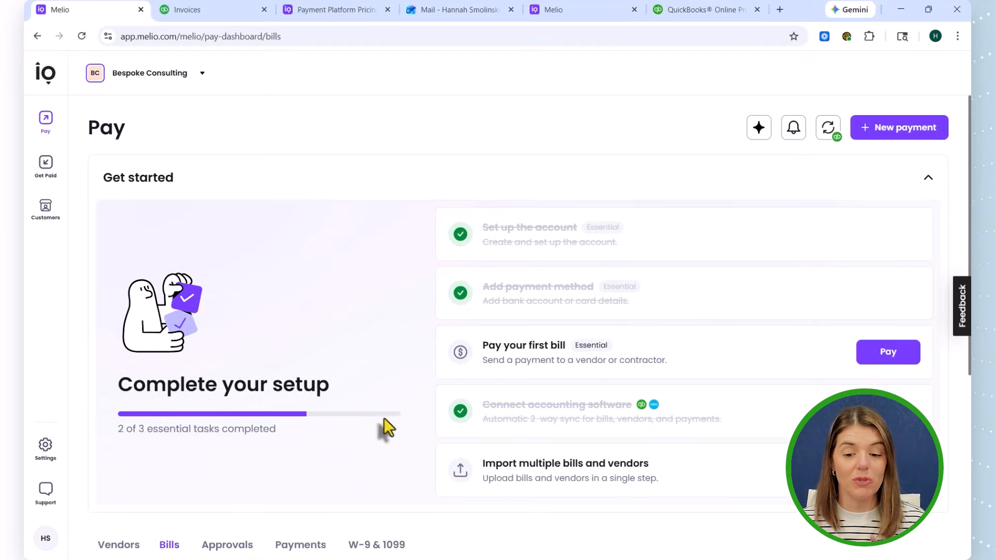
- View the W-9 & 1099 vendor list and open the taxpayer details of BERROCO COURTESY E Berroco, Inc
scroll(385, 418, down, 6)
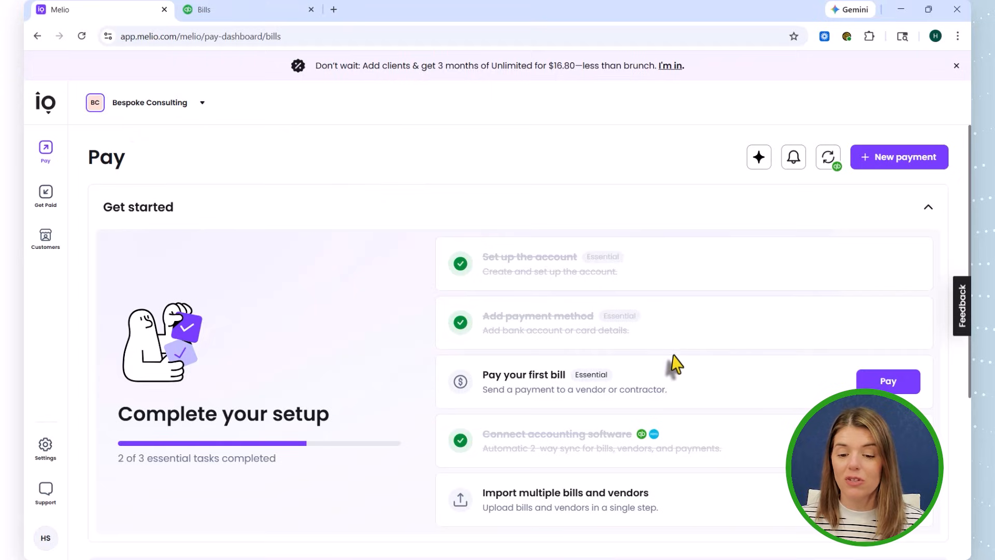
scroll(671, 348, down, 1)
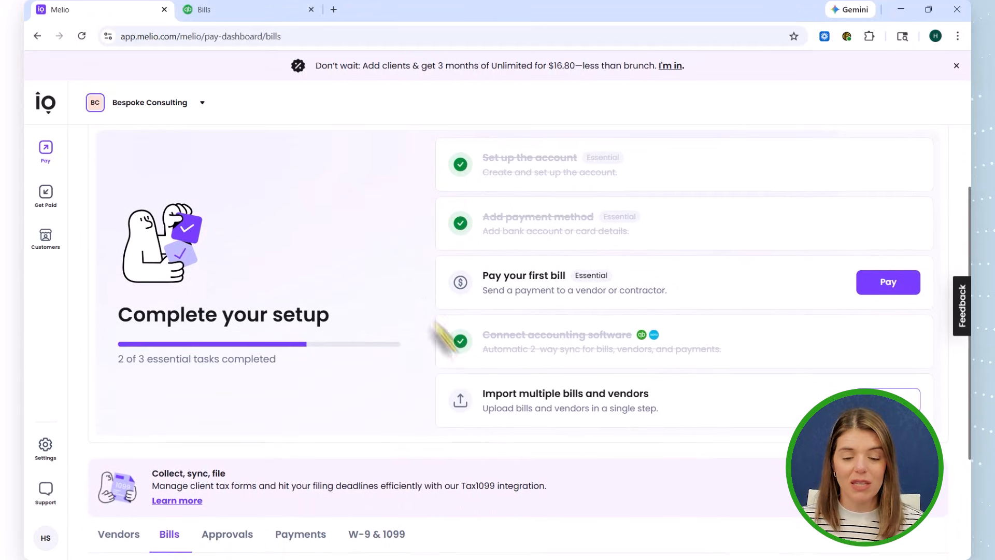
scroll(491, 391, down, 3)
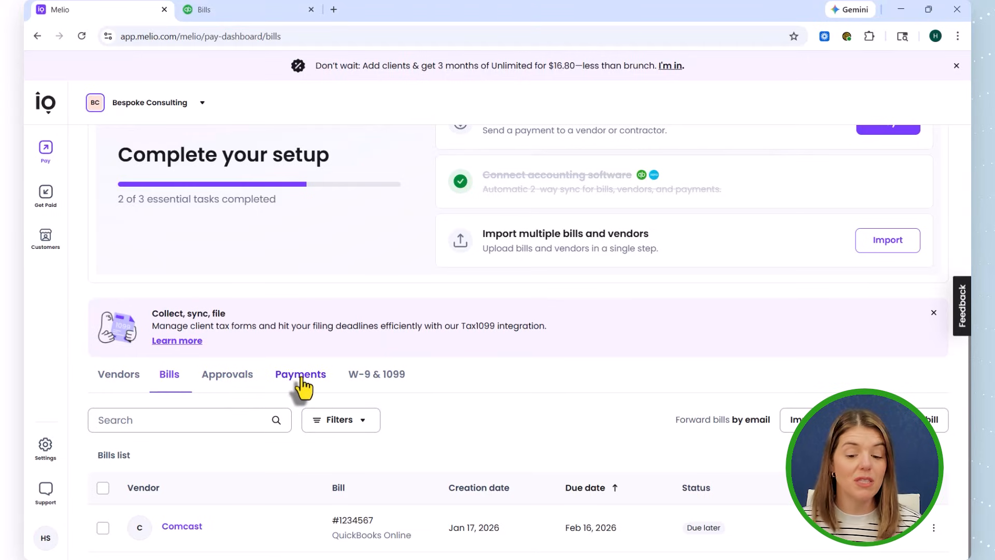
click(365, 382)
scroll(482, 410, down, 2)
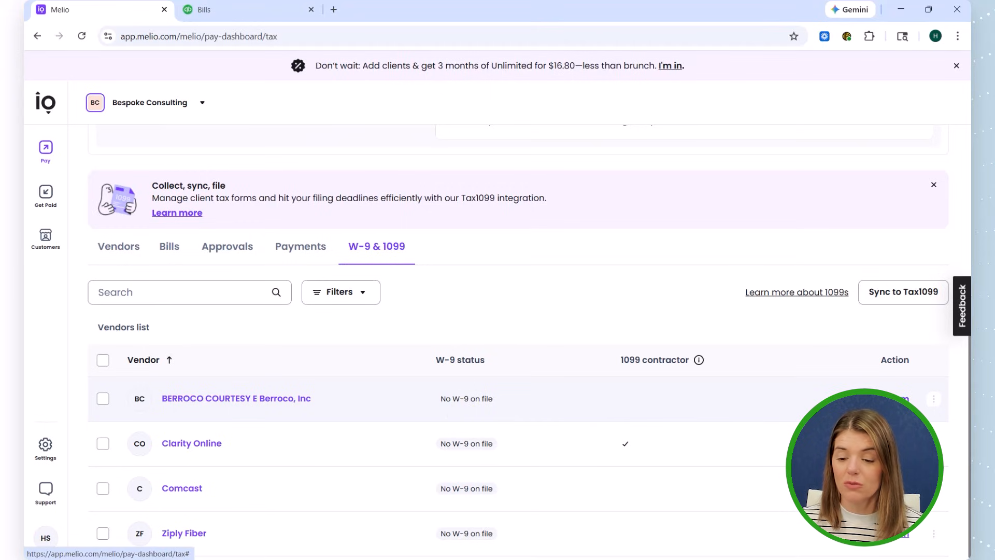
click(889, 398)
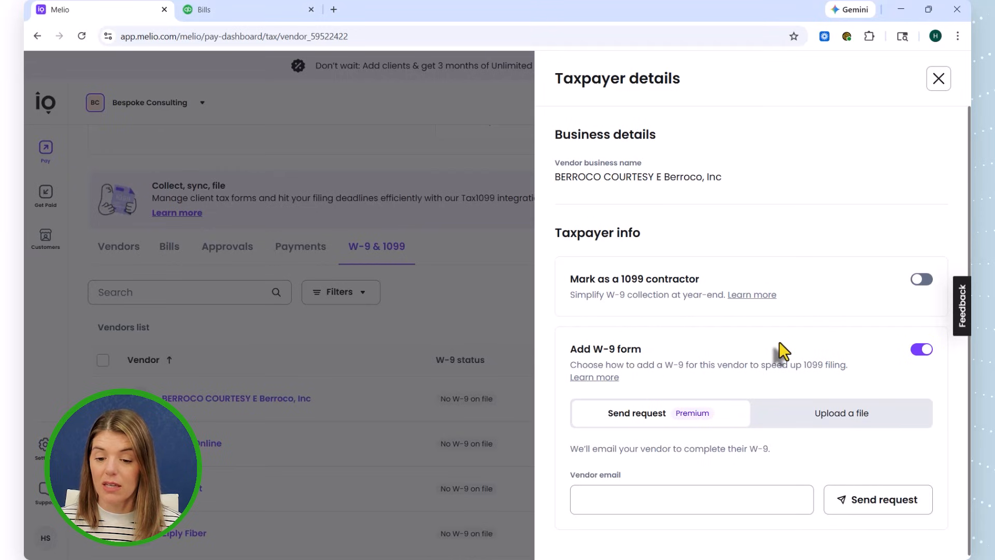
scroll(695, 406, down, 1)
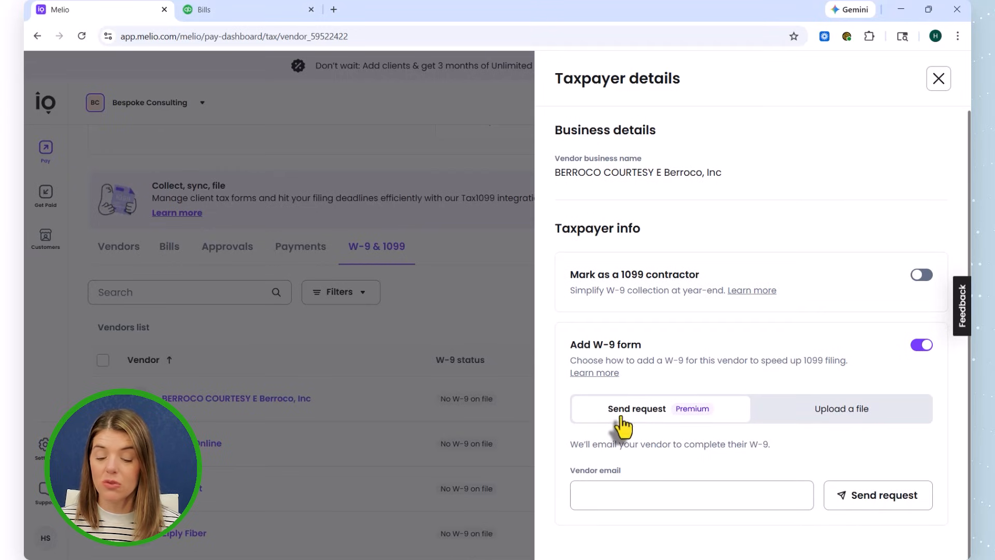
- Open the Premium plan information from the W-9 send request option and compare the features and monthly prices of the plans
click(693, 409)
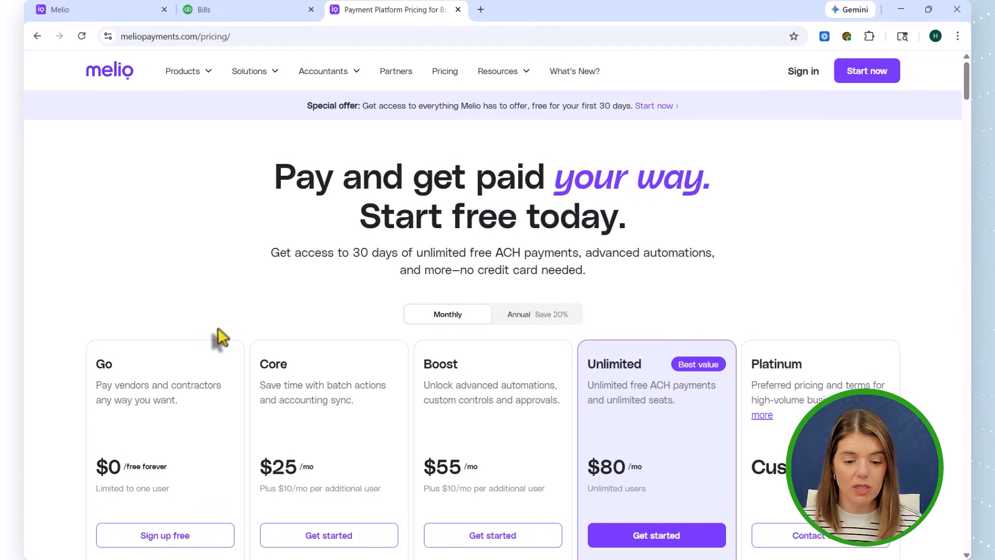
scroll(215, 336, down, 3)
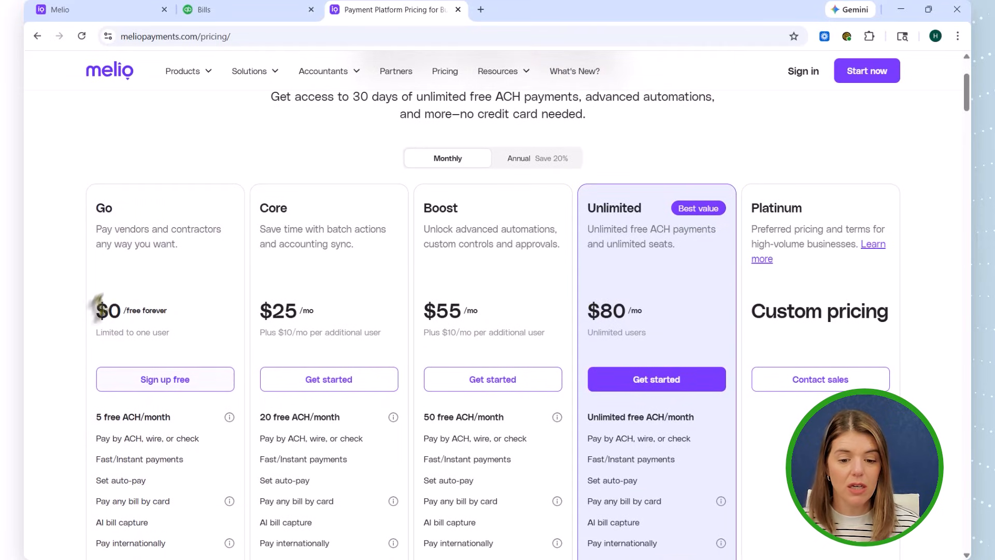
scroll(130, 331, down, 1)
scroll(131, 344, down, 1)
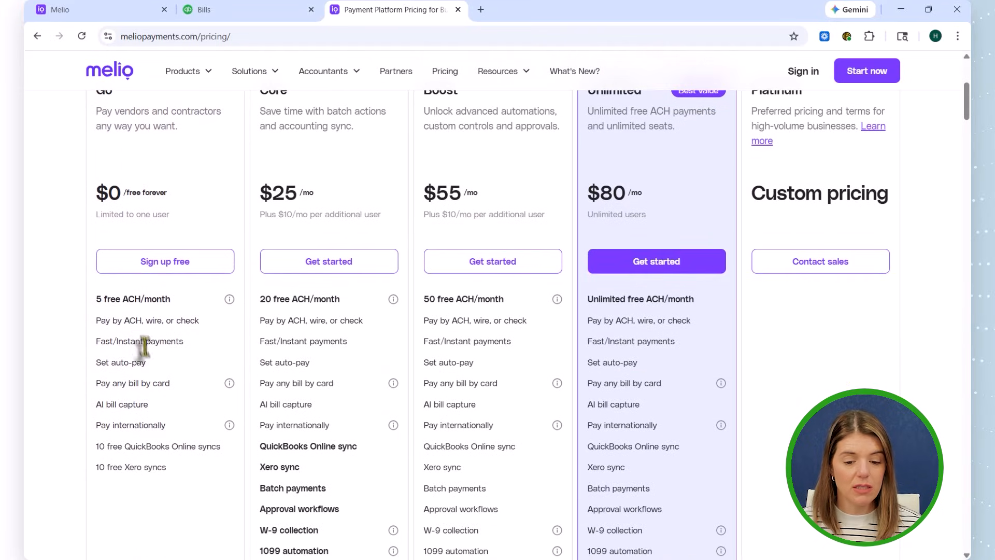
scroll(151, 371, down, 1)
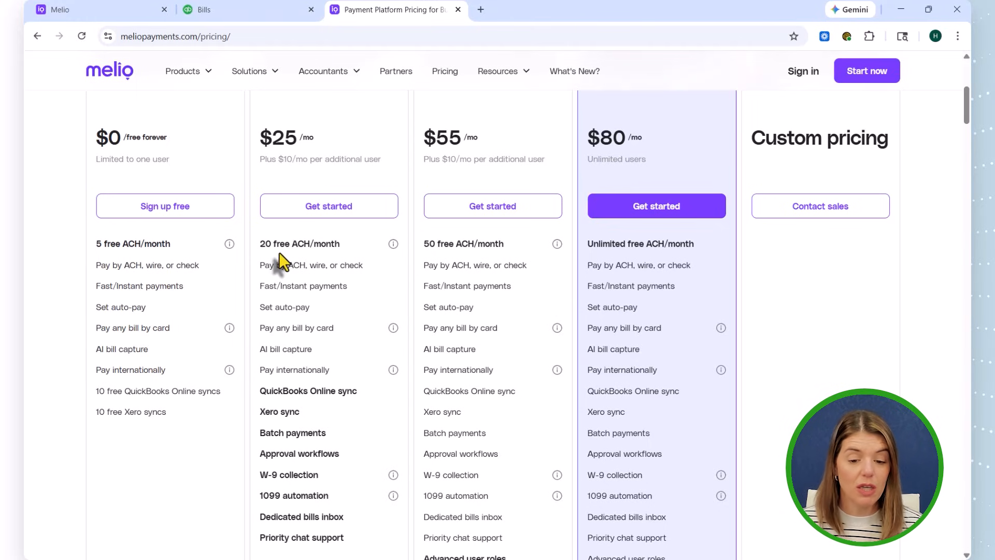
scroll(335, 257, up, 1)
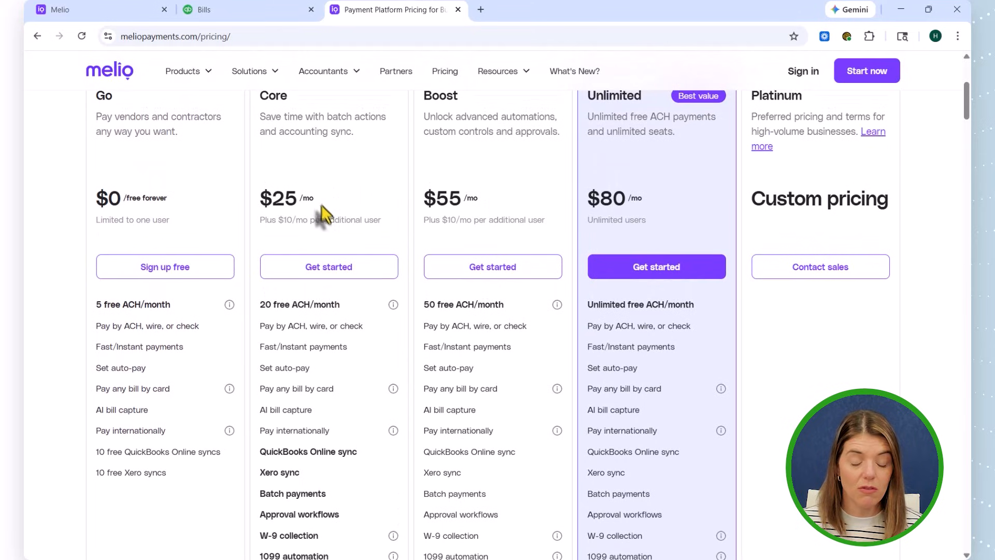
scroll(381, 464, down, 1)
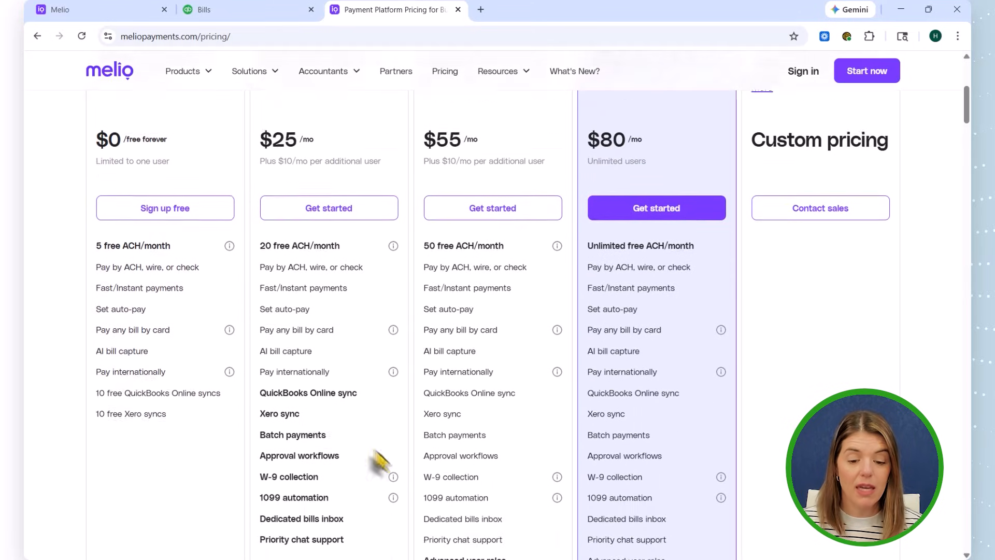
scroll(300, 333, down, 1)
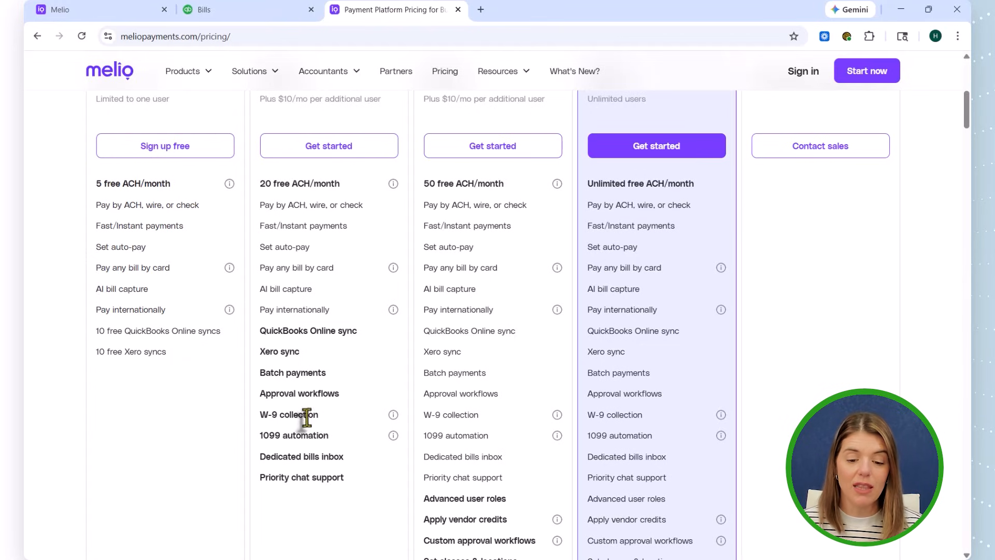
mouse_move(394, 416)
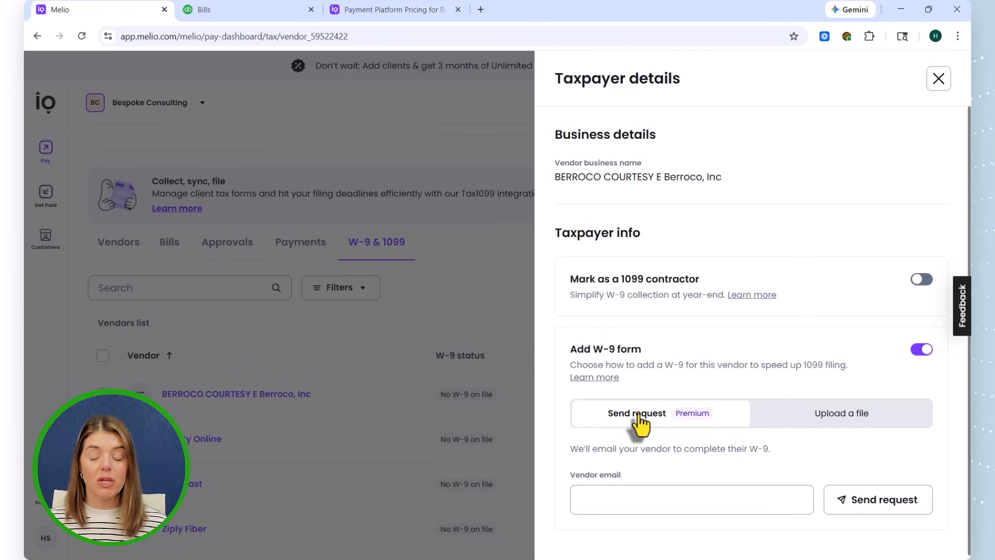
- Return to the pricing page and review the plans' free ACH allowances and prices again
click(419, 14)
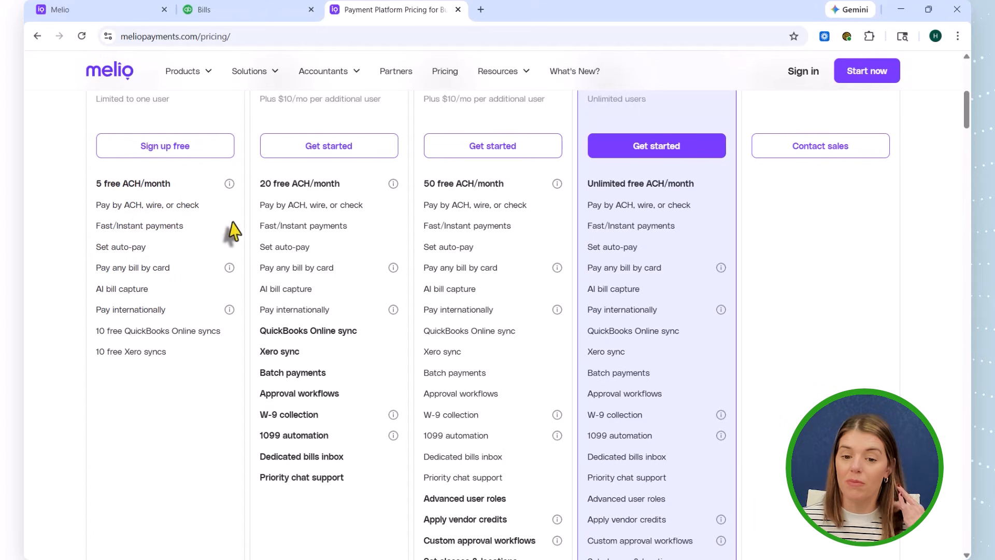
scroll(410, 295, up, 5)
scroll(369, 289, up, 1)
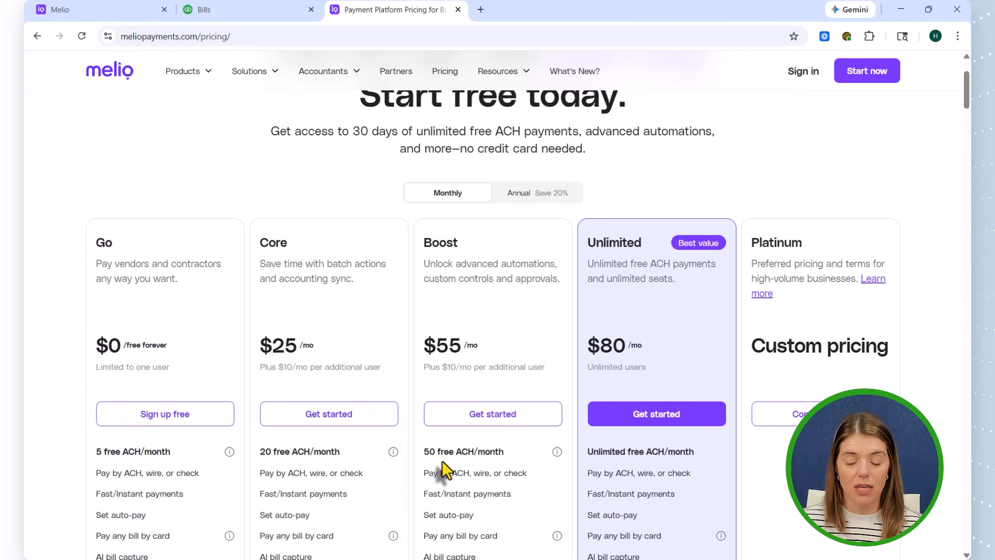
scroll(443, 461, down, 1)
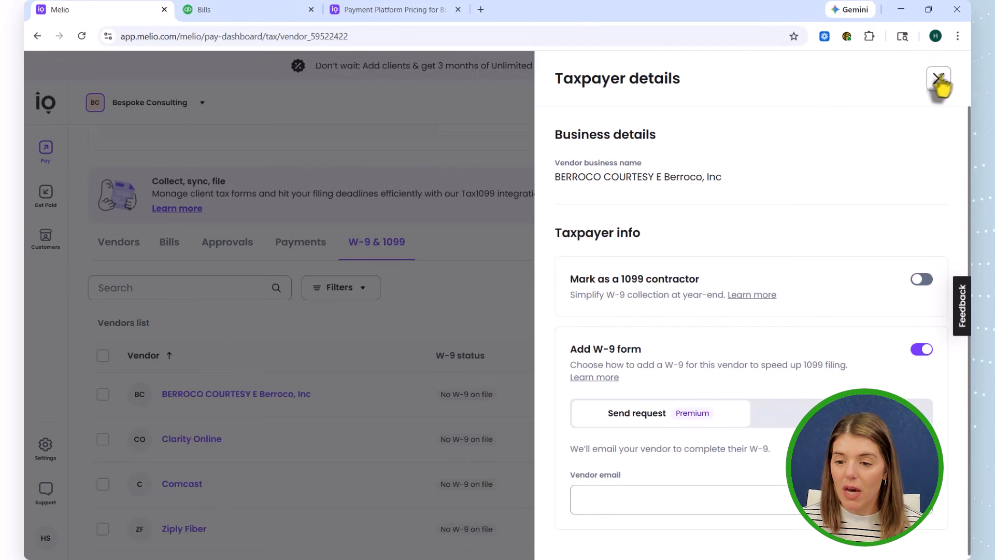
- Close the vendor's taxpayer details and show the bills list
click(939, 78)
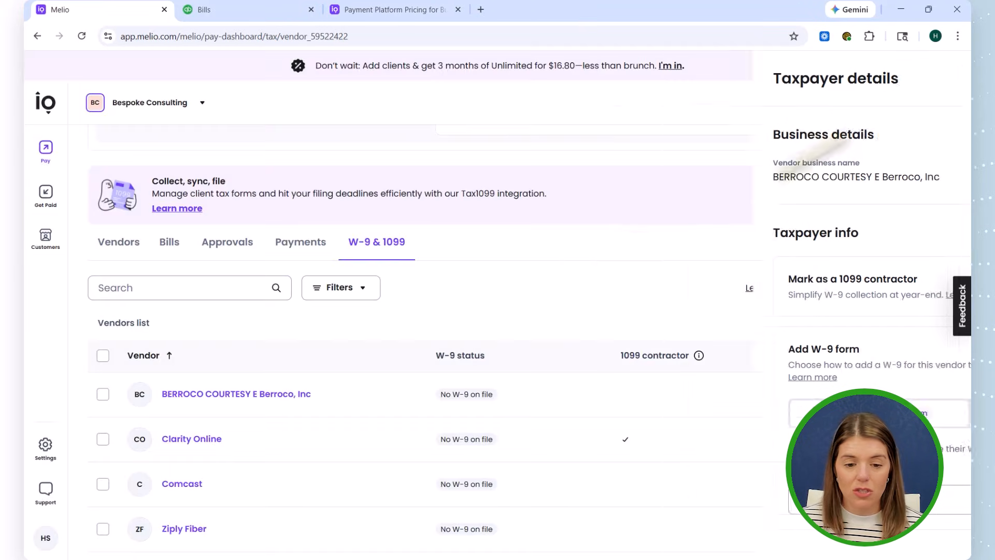
click(167, 248)
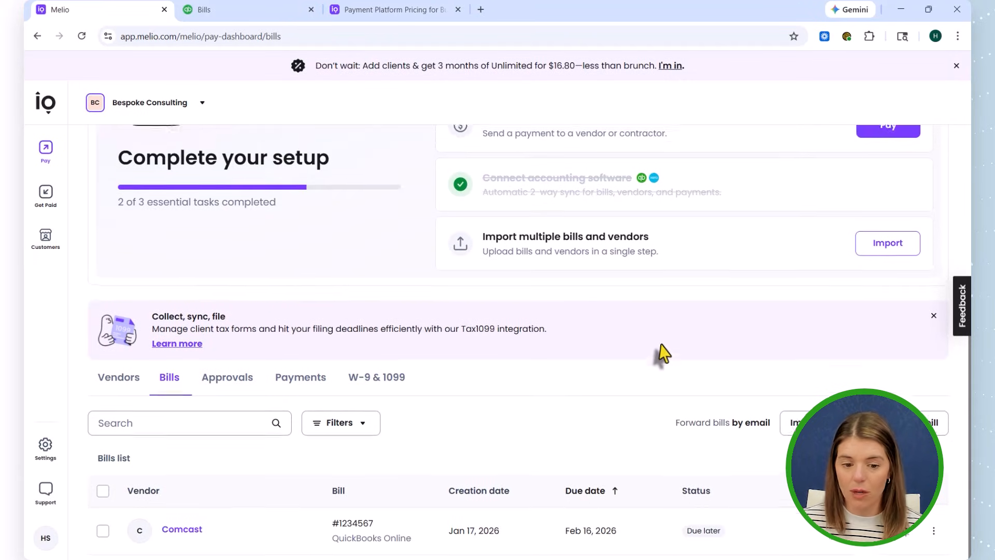
scroll(661, 344, down, 1)
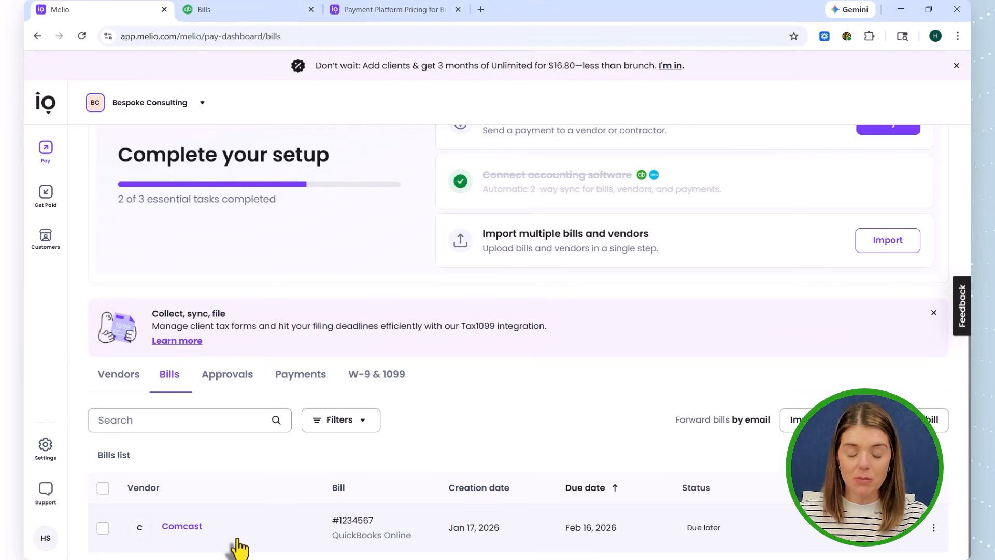
- Switch to QuickBooks Online to check its unpaid bills against the synced list, and return to Melio's bills
click(233, 10)
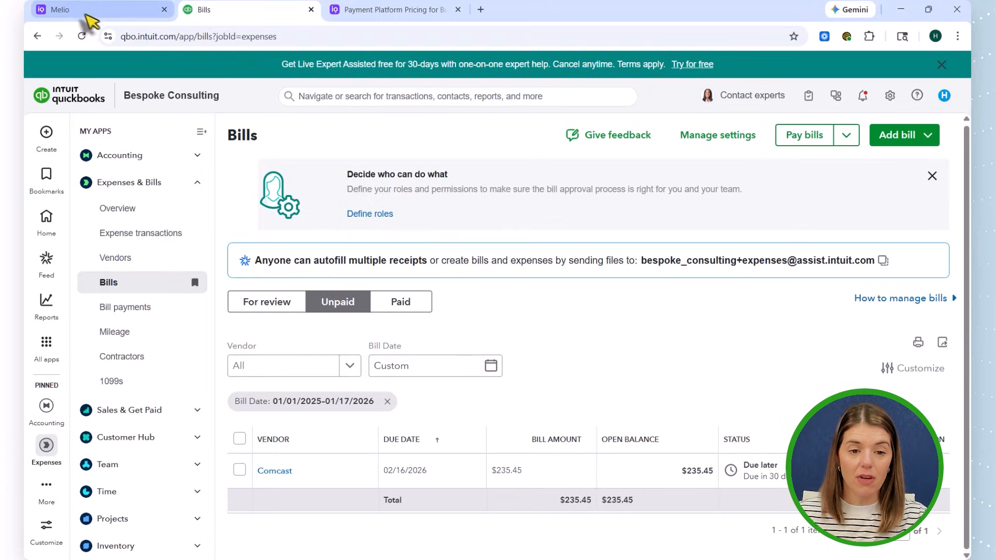
click(85, 12)
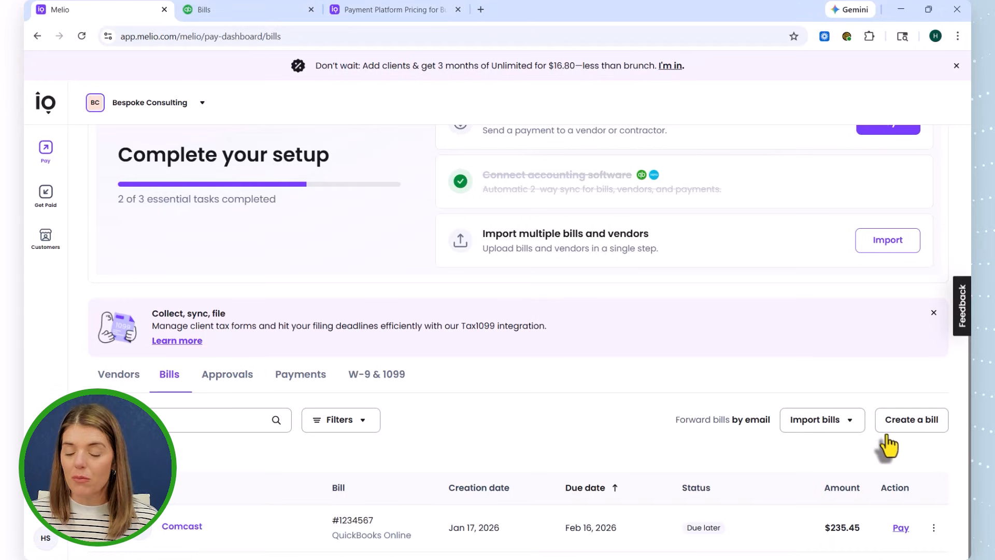
scroll(884, 444, up, 5)
scroll(887, 437, down, 5)
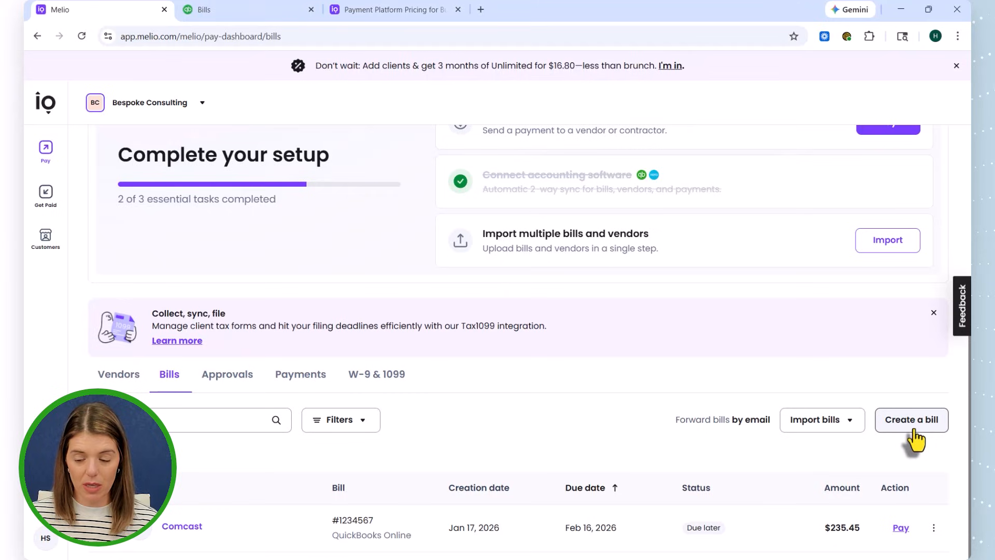
- Start a new bill and upload the file Invoice_4072_2026-01-16 from Downloads as its invoice
click(895, 436)
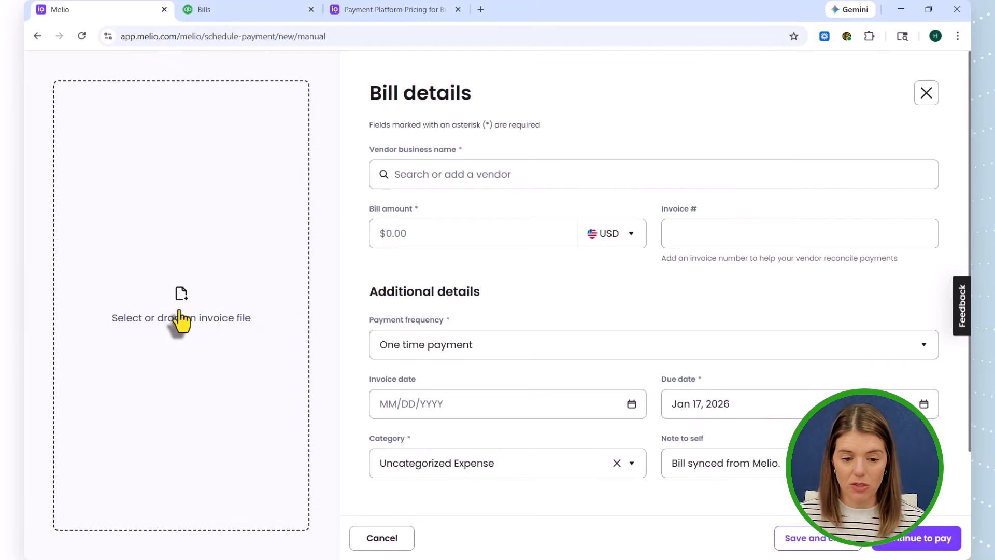
click(180, 314)
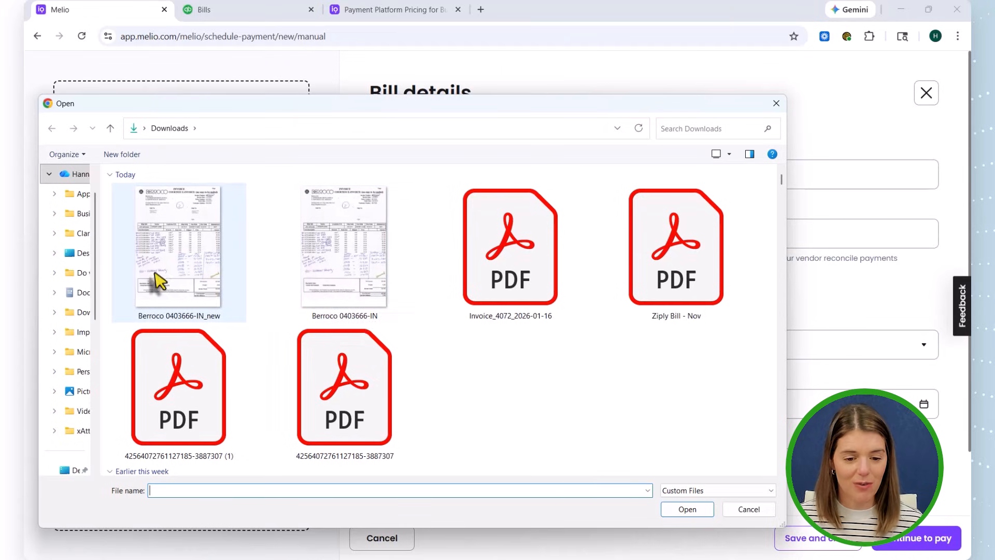
click(480, 279)
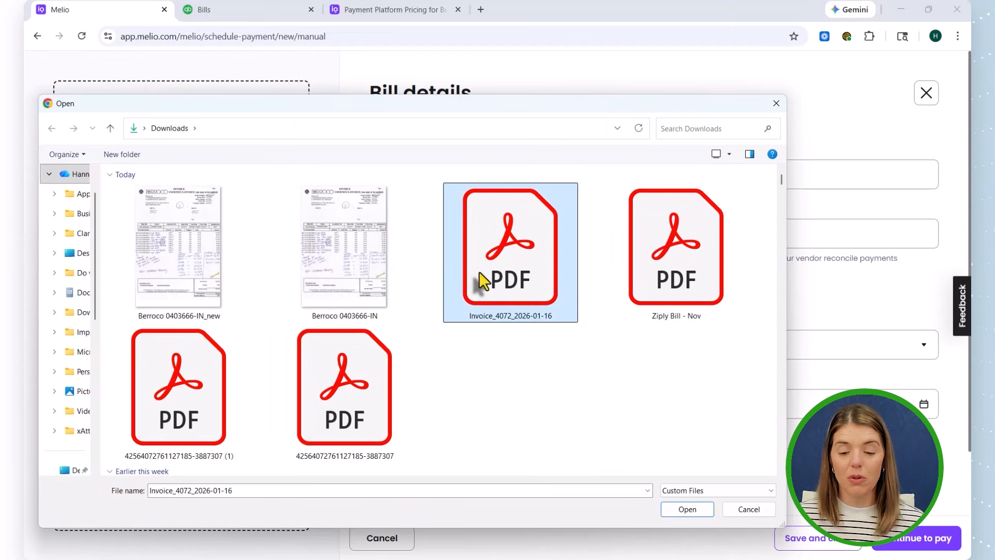
click(689, 510)
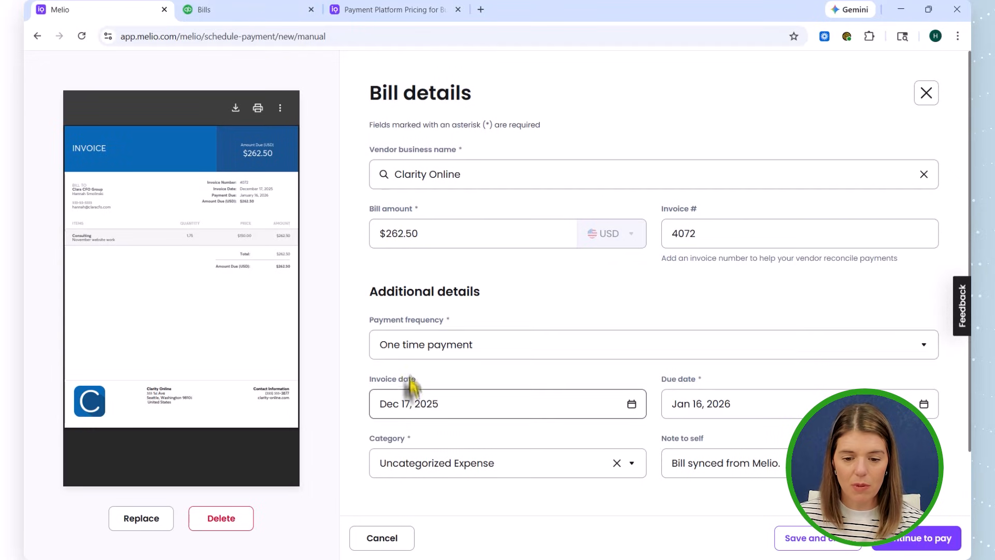
- Review the payment frequency options and the expense categories available for the new bill
click(407, 348)
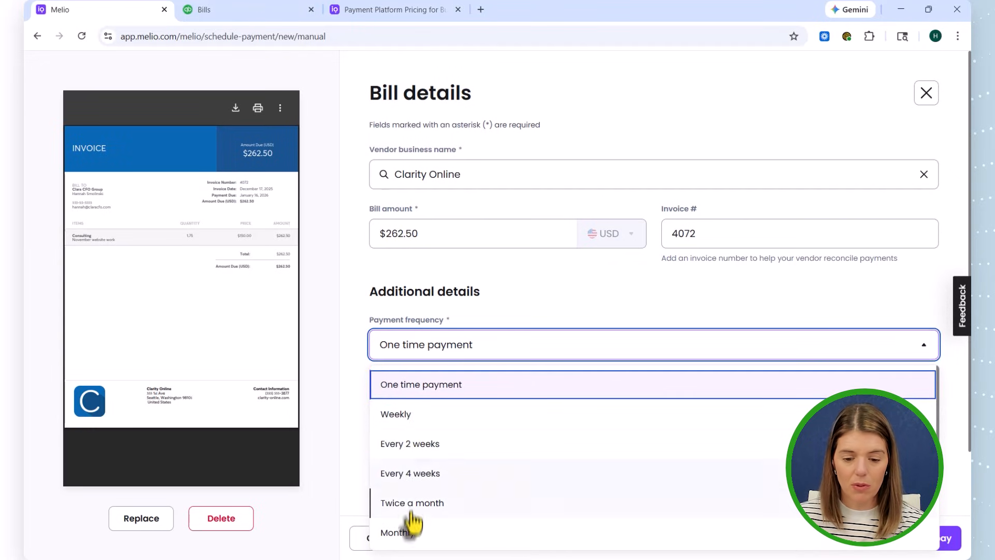
click(354, 367)
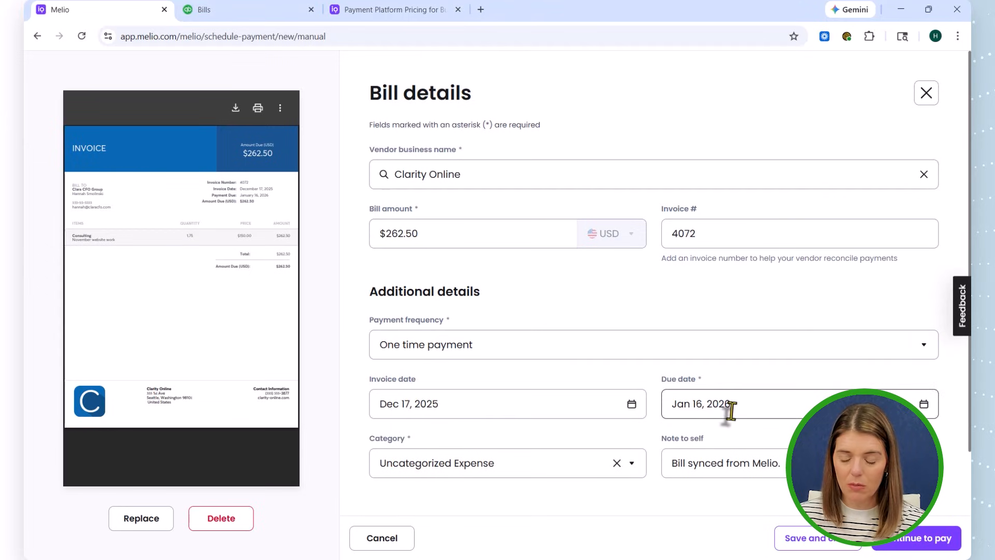
click(408, 465)
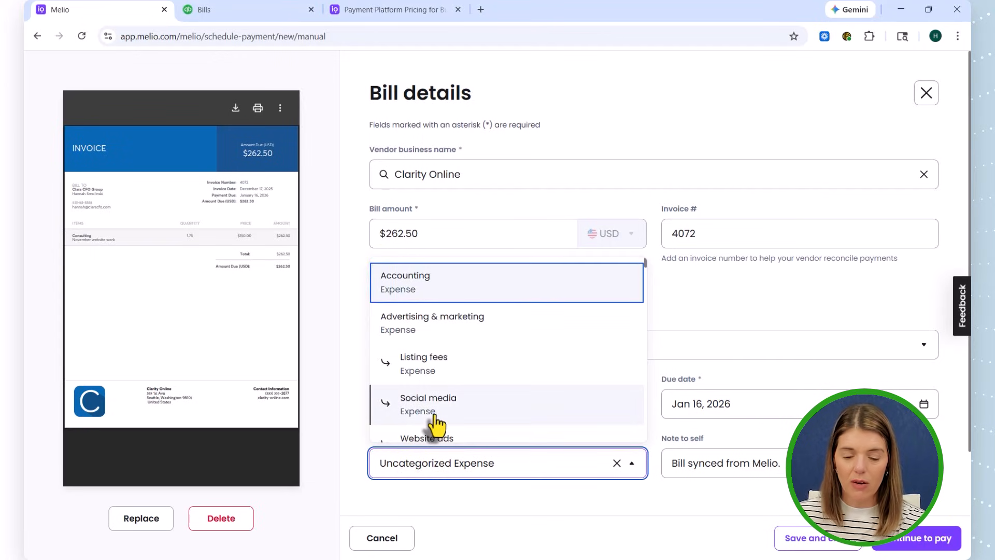
scroll(437, 425, down, 1)
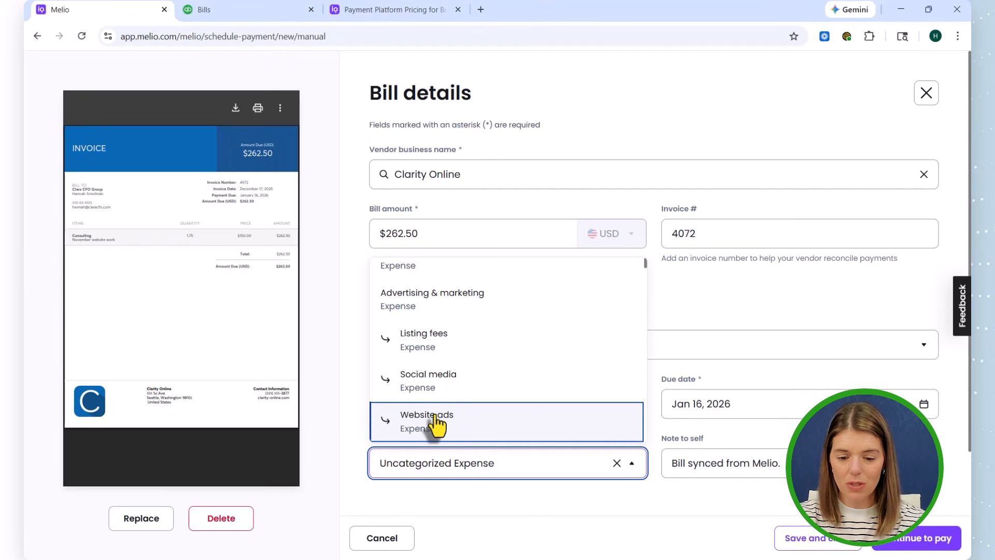
click(412, 462)
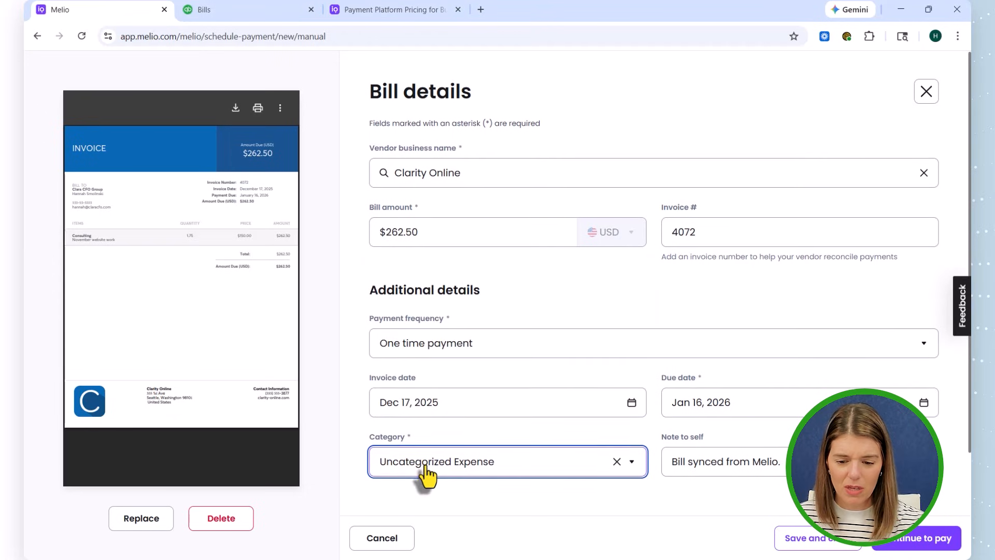
- Browse the expense categories for the Clarity Online bill and assign Website to its consulting line item
click(429, 464)
key(w)
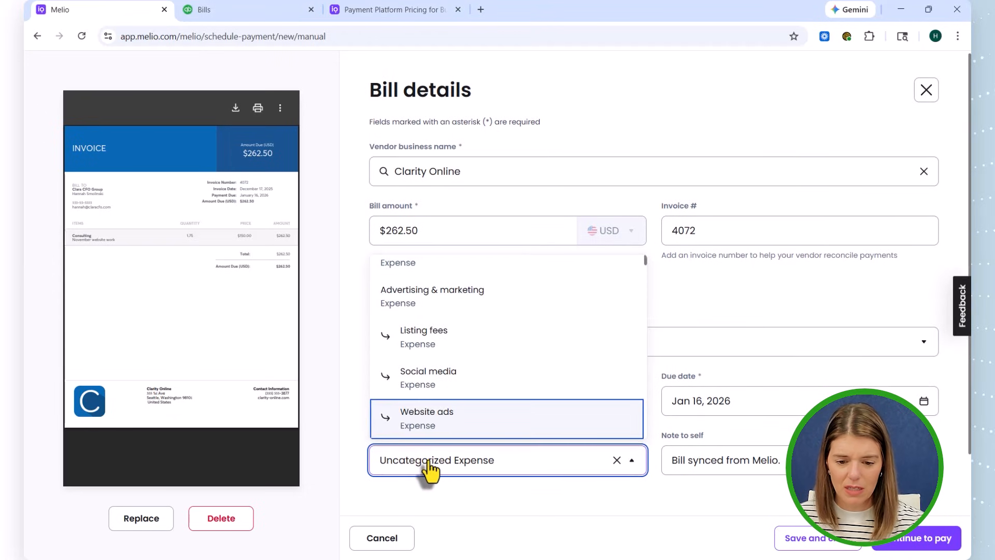
key(b)
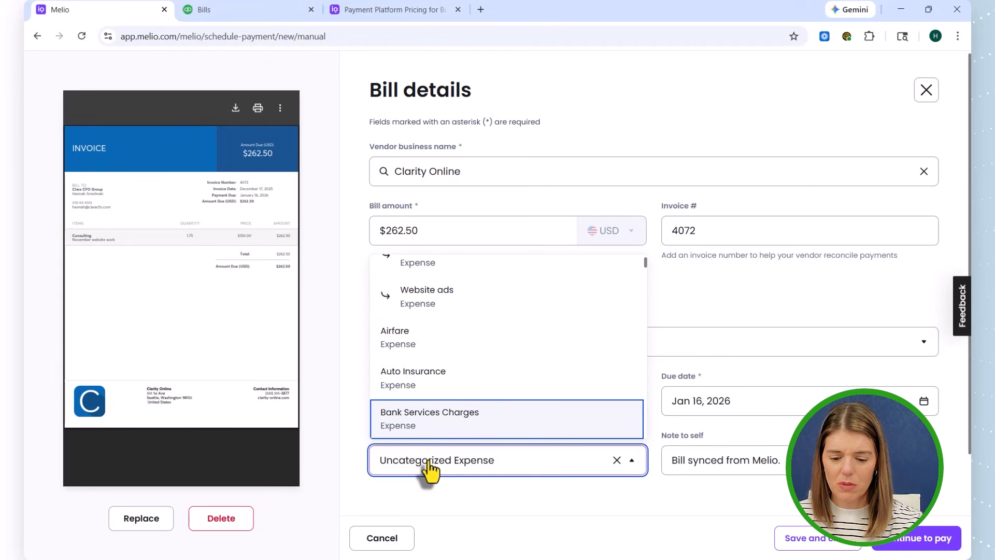
key(i)
key(e)
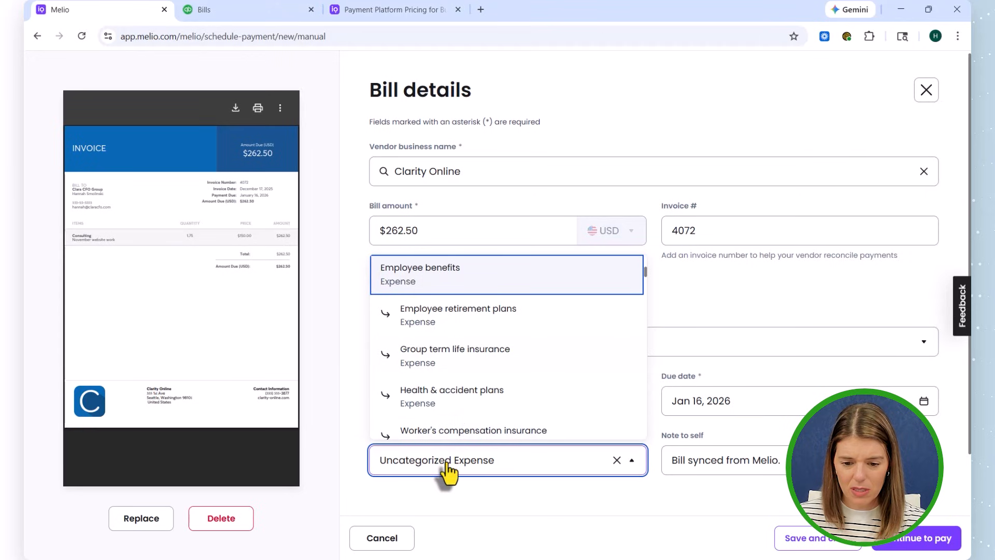
scroll(442, 365, down, 5)
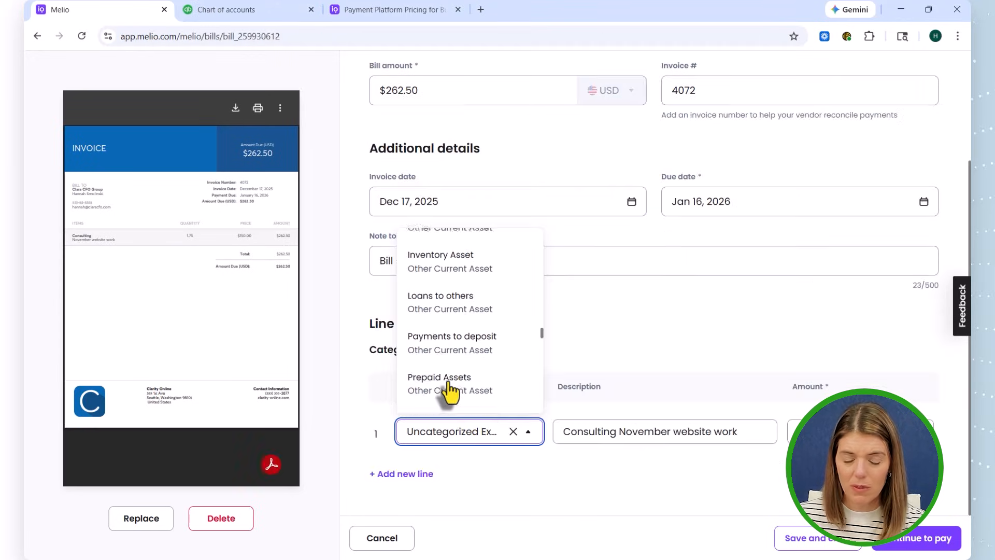
scroll(446, 397, up, 5)
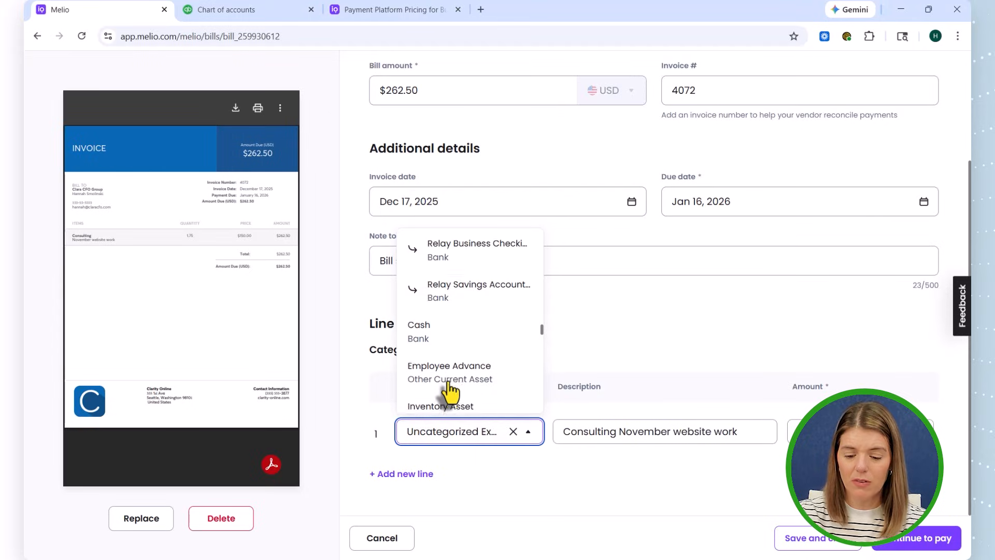
scroll(450, 392, up, 10)
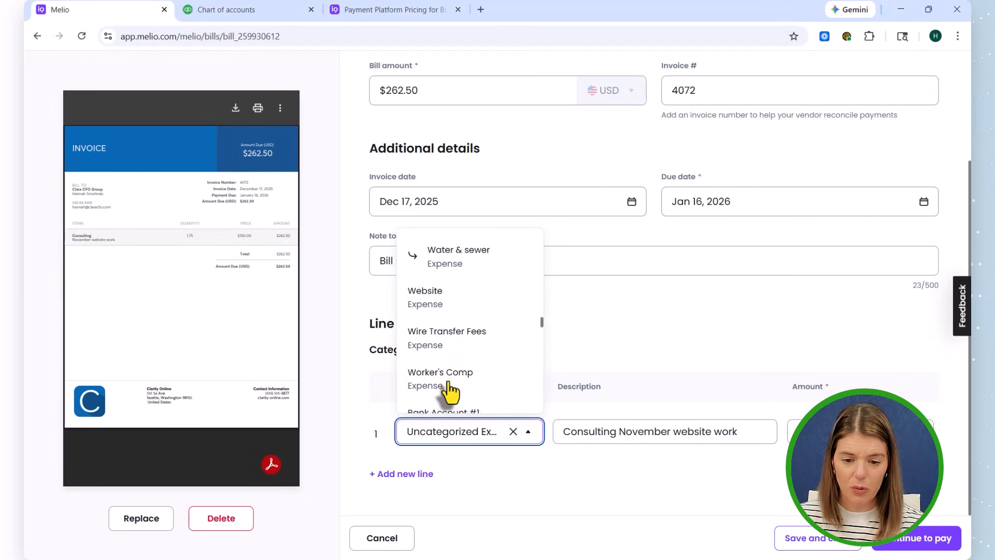
click(453, 304)
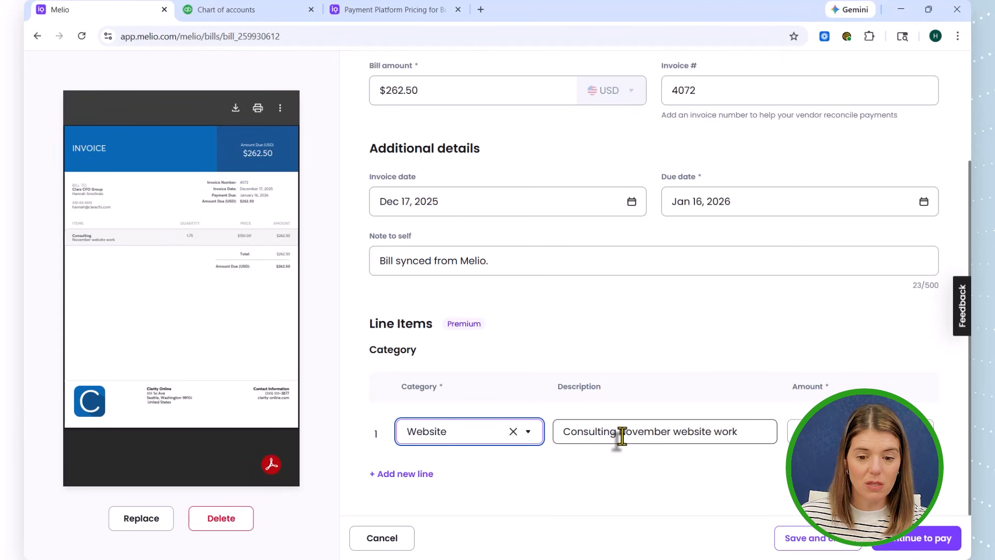
- Switch to the QuickBooks Online chart of accounts to compare it with the bill categories, and return to the Melio bill
scroll(599, 322, up, 3)
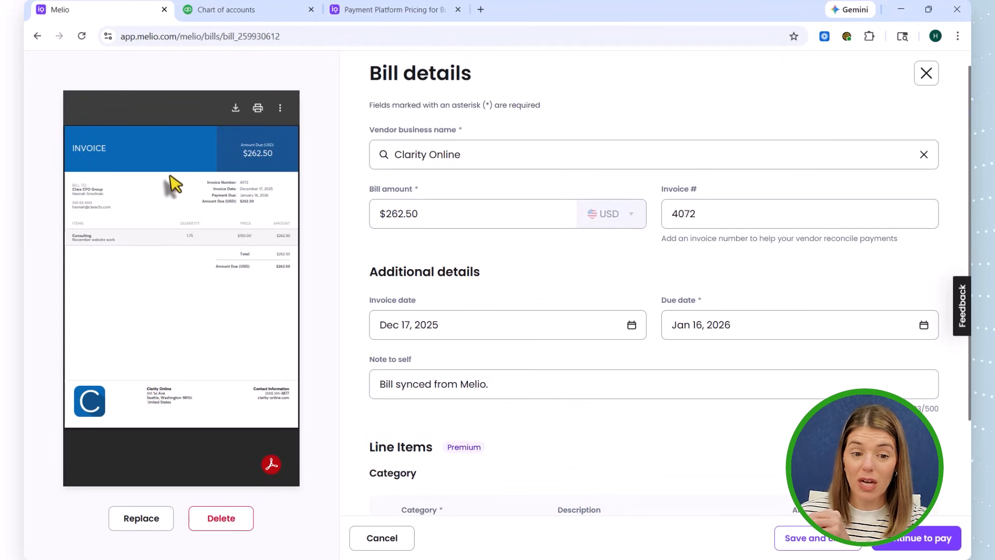
click(229, 12)
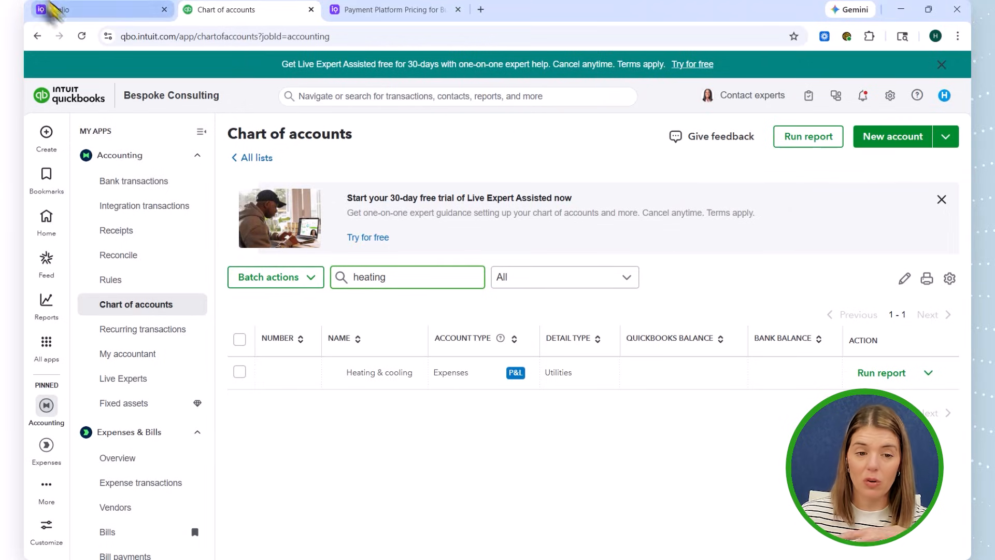
click(66, 12)
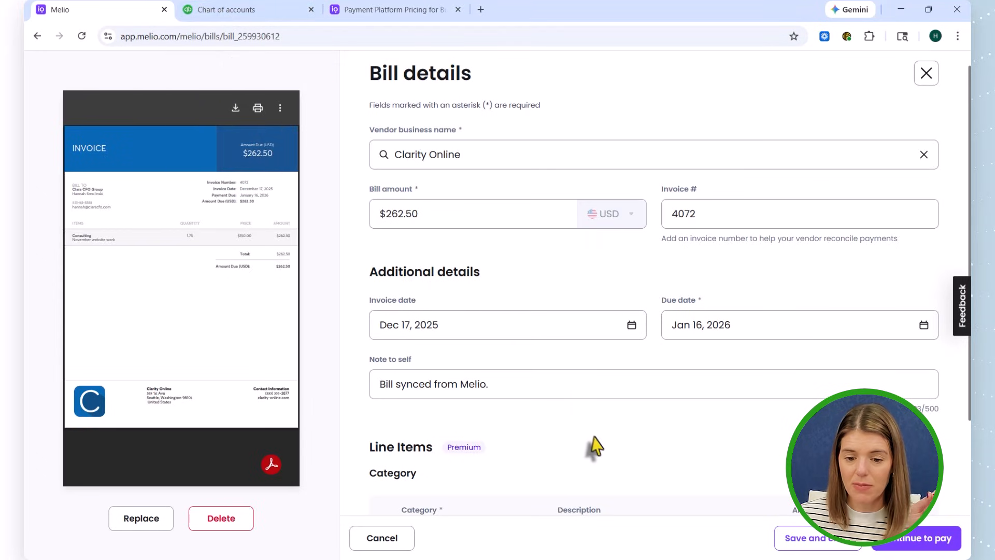
- Continue the Clarity Online bill to its payment method choice, and exit to the Pay dashboard without scheduling a payment
scroll(574, 420, down, 3)
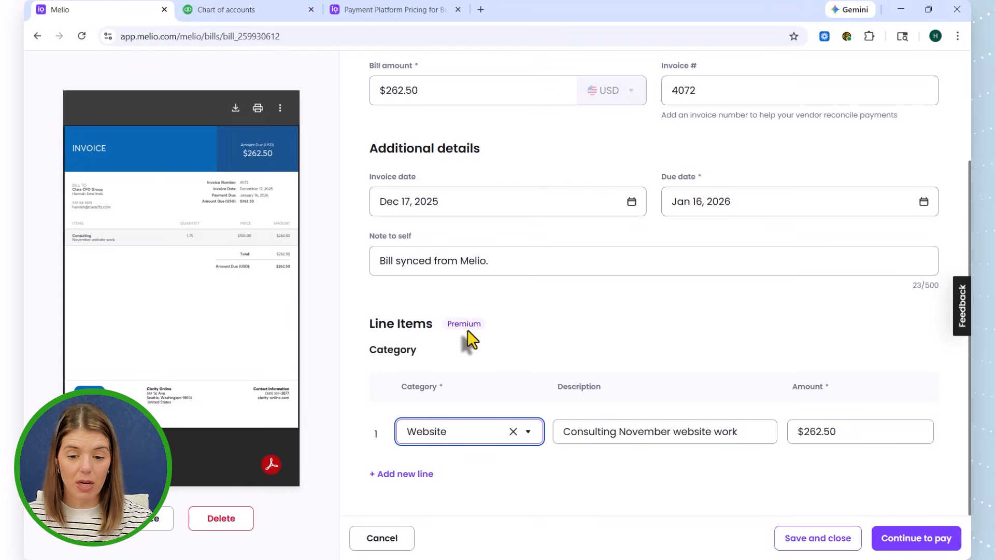
click(914, 541)
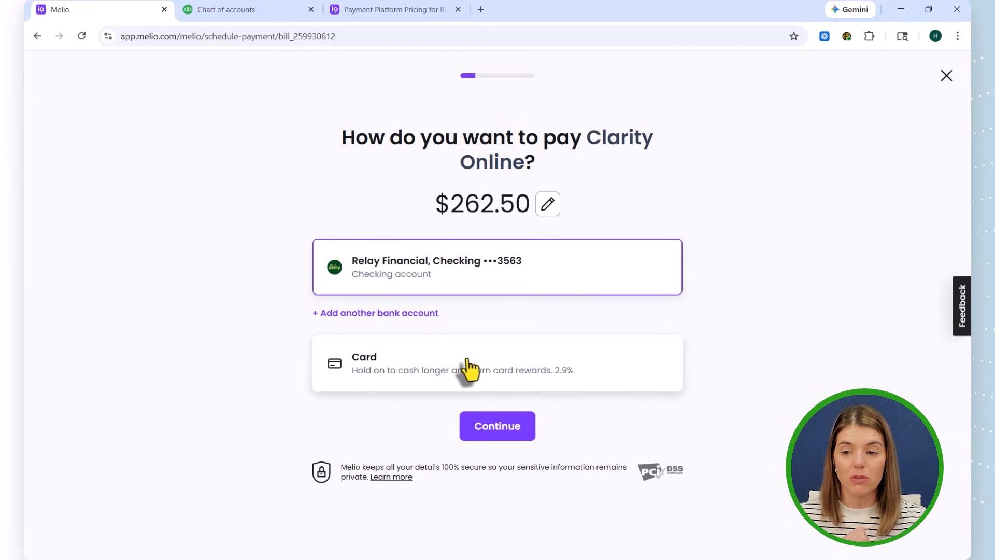
click(947, 76)
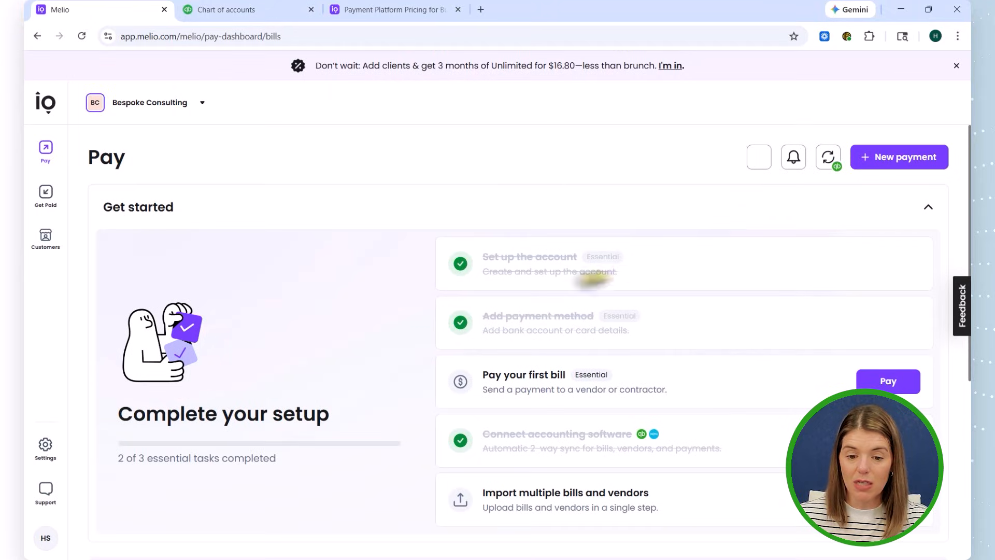
- Create a new bill and upload the file Berroco 0403666-IN_new from Downloads as its invoice
scroll(821, 324, down, 5)
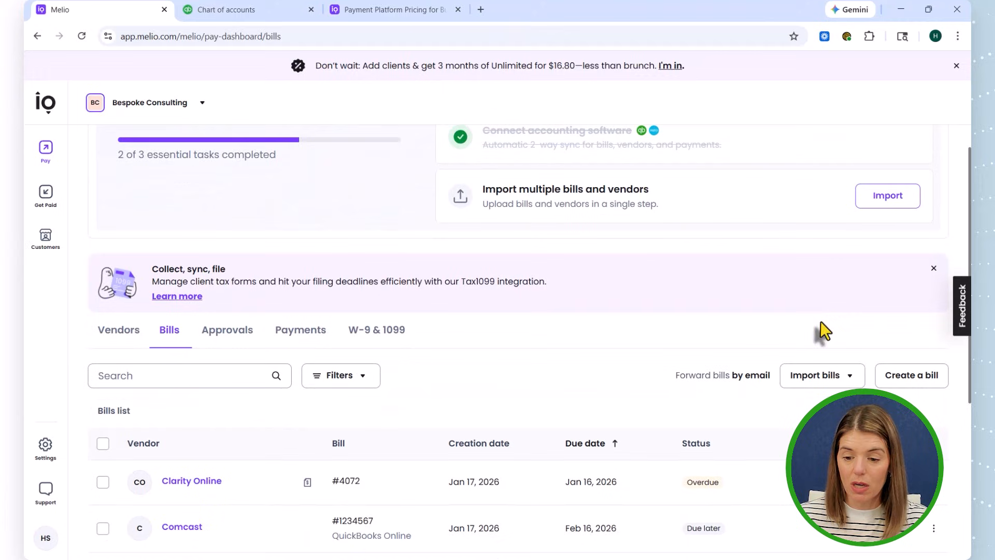
click(904, 376)
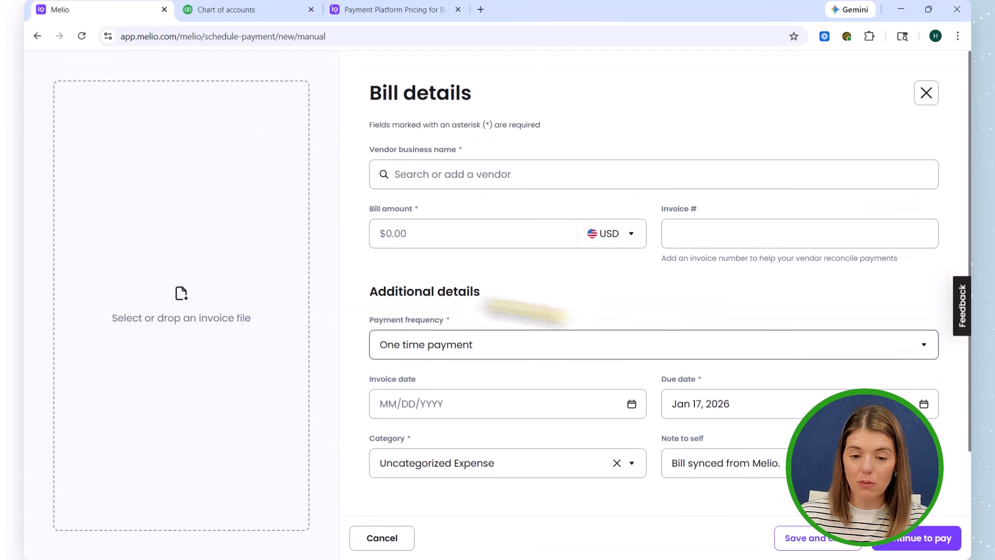
click(217, 305)
click(207, 257)
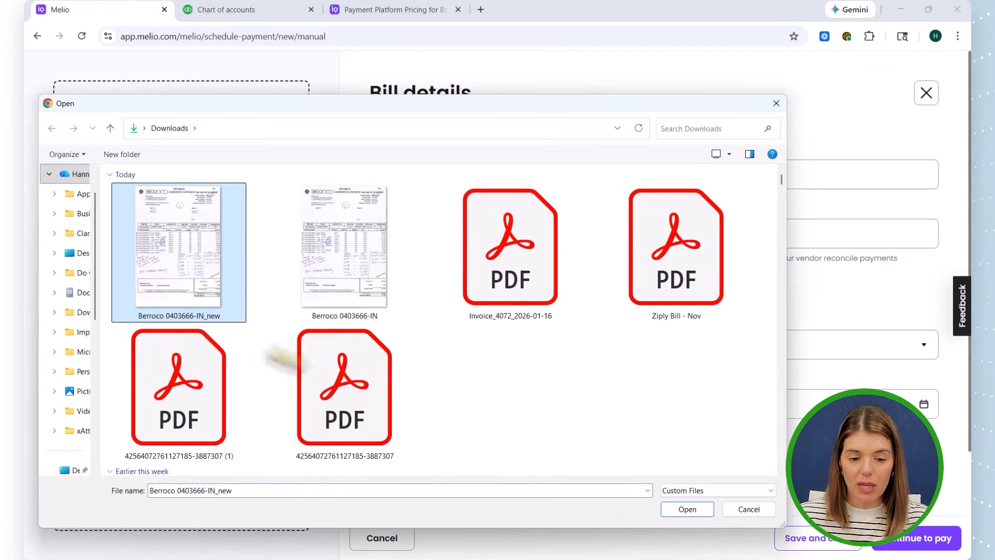
click(687, 509)
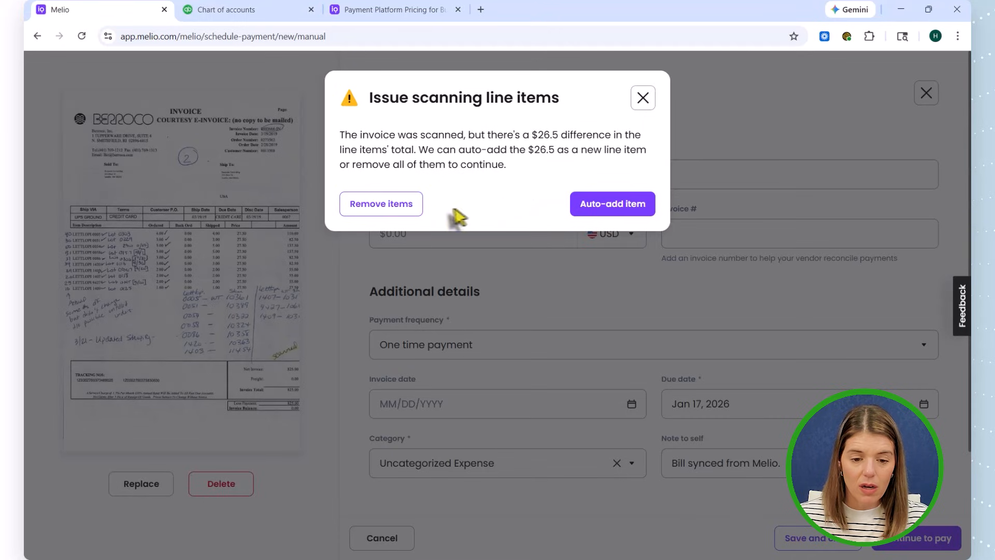
- Auto-add the $26.5 difference as a new line item and review the bill's scanned line items
click(614, 207)
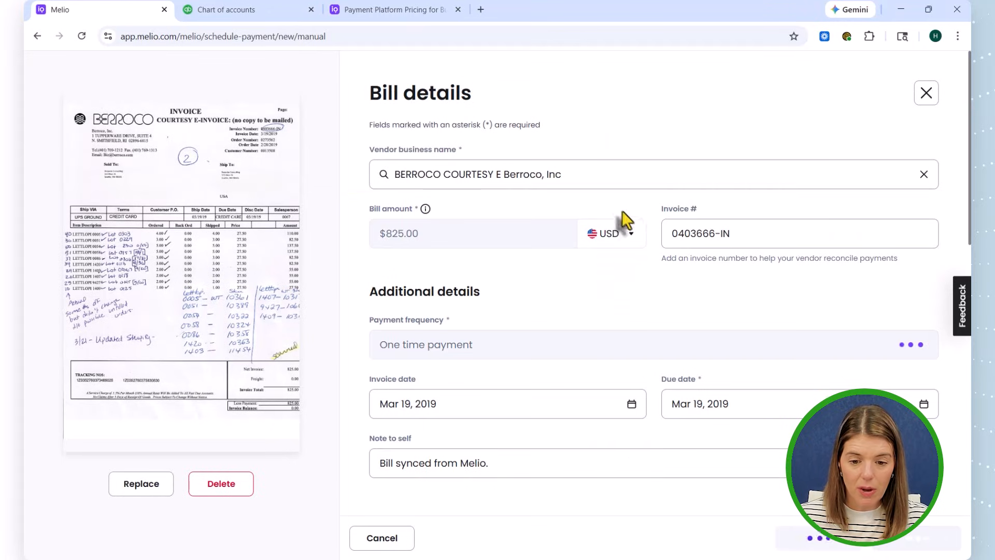
scroll(662, 300, down, 8)
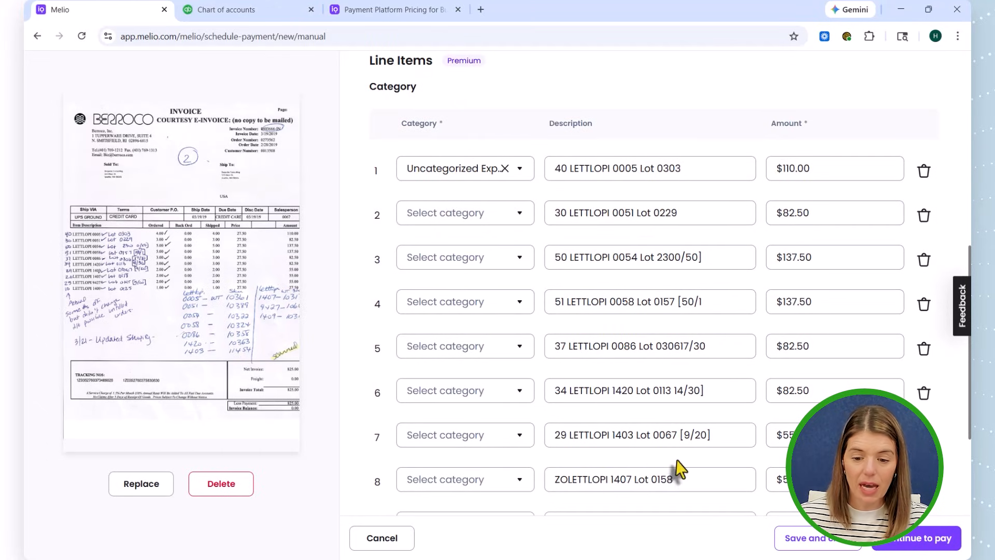
scroll(678, 466, down, 3)
scroll(459, 398, up, 10)
scroll(460, 398, down, 4)
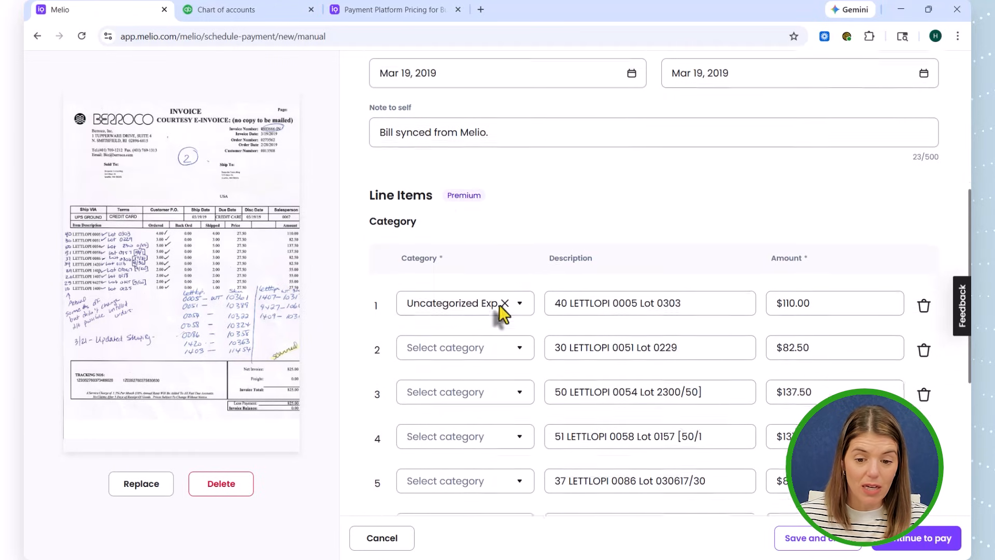
scroll(499, 311, down, 4)
scroll(440, 415, down, 2)
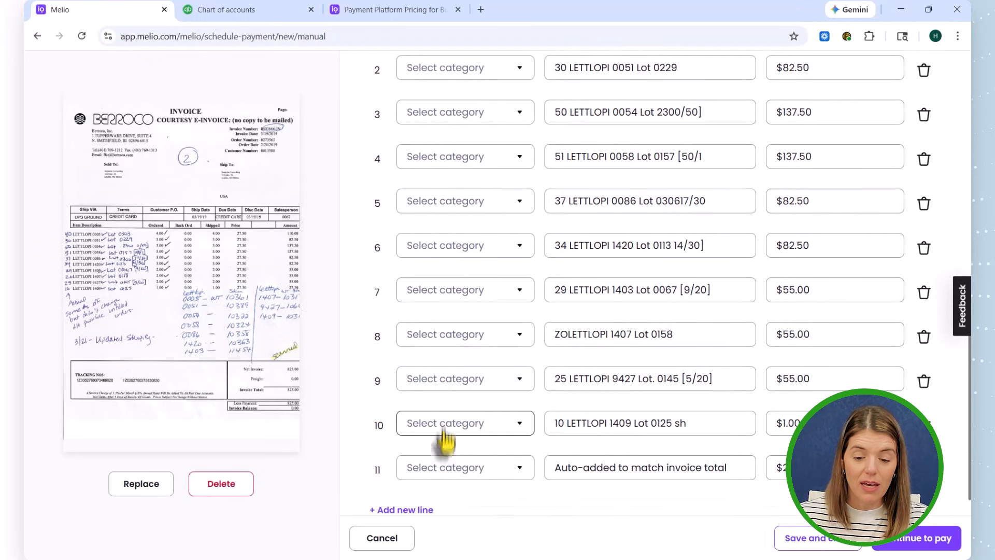
scroll(441, 259, up, 2)
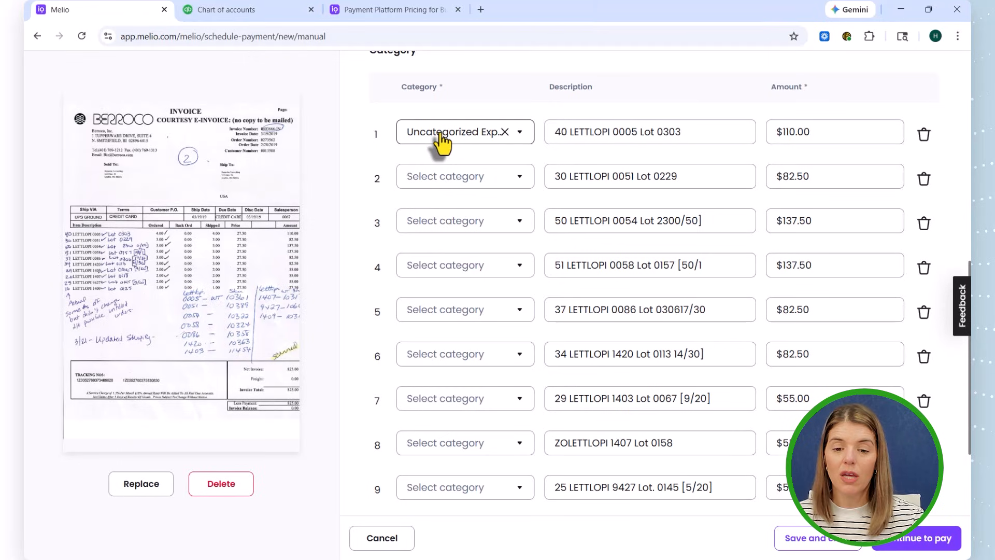
- Browse the categories for the first scanned line item, and cancel the Berroco bill
click(443, 140)
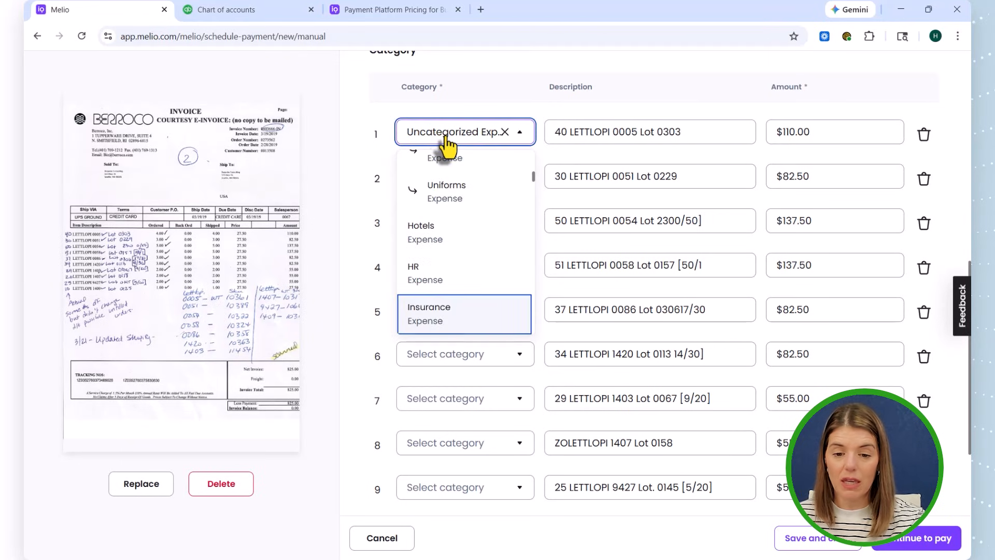
key(Down)
key(Down)
key(Down)
key(Down)
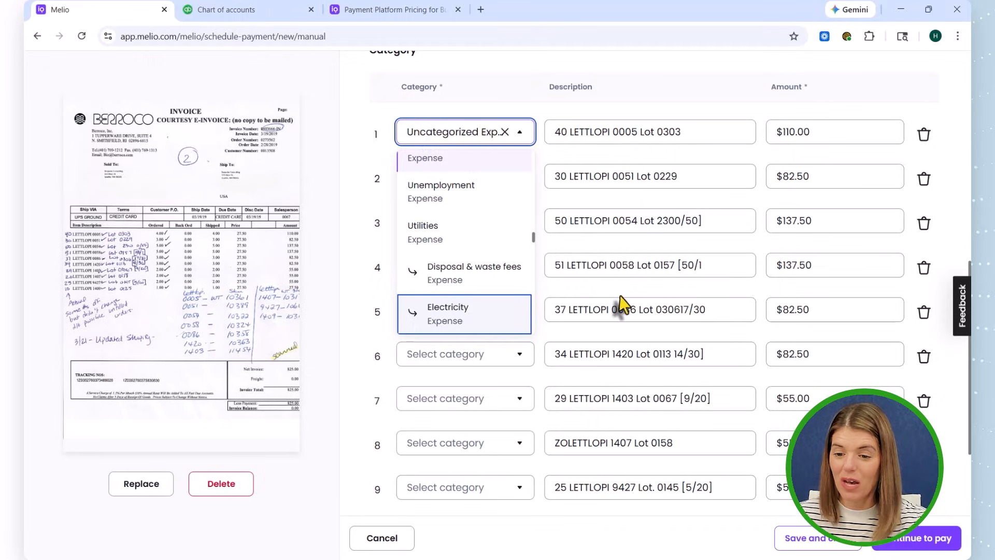
scroll(620, 306, up, 5)
scroll(621, 299, up, 4)
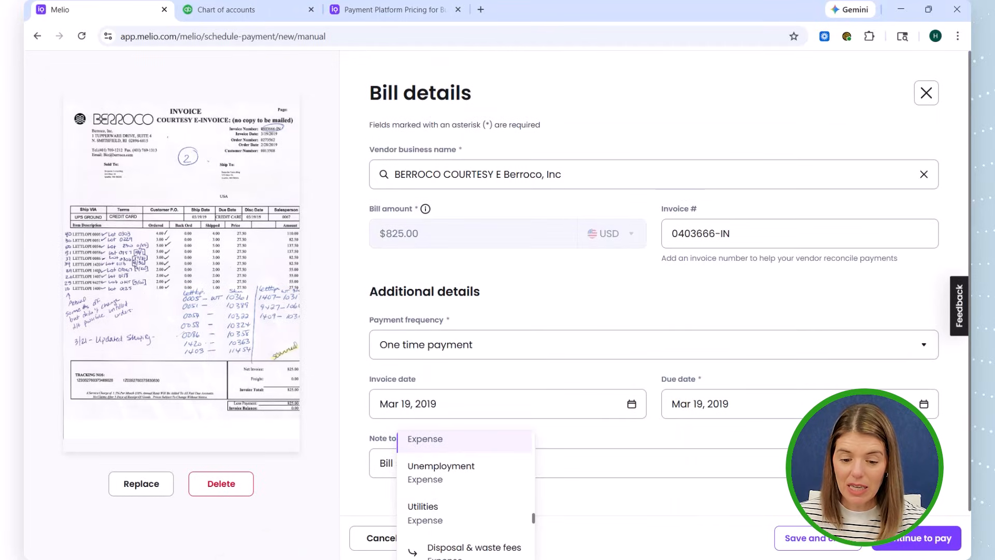
click(367, 540)
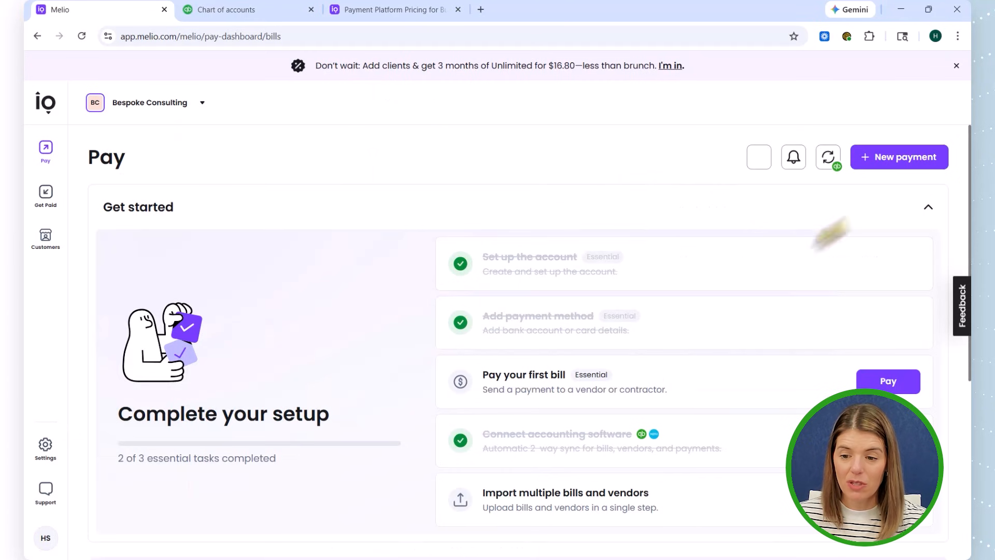
- Start another bill and upload Berroco 0403666-IN_new again as its invoice
scroll(876, 311, down, 1)
scroll(873, 385, down, 6)
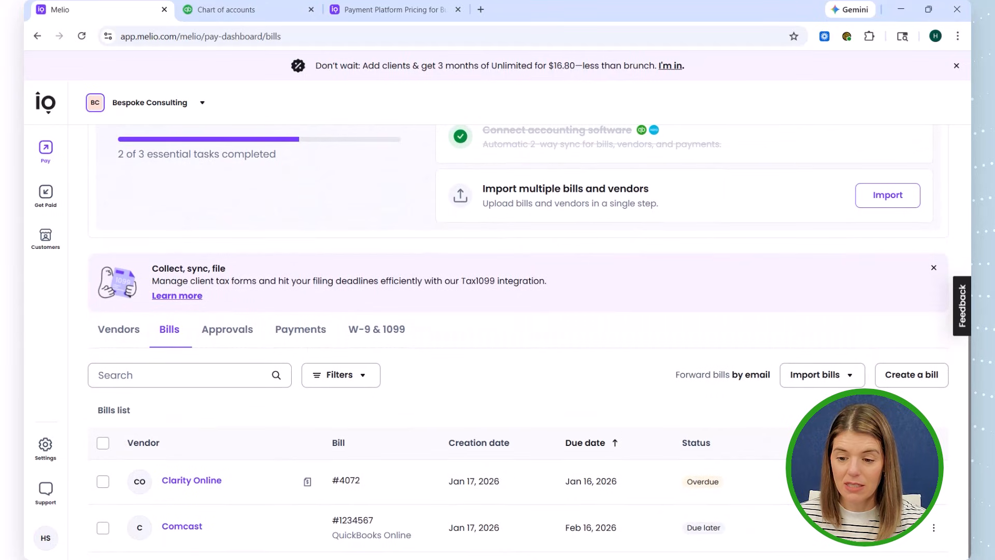
click(911, 384)
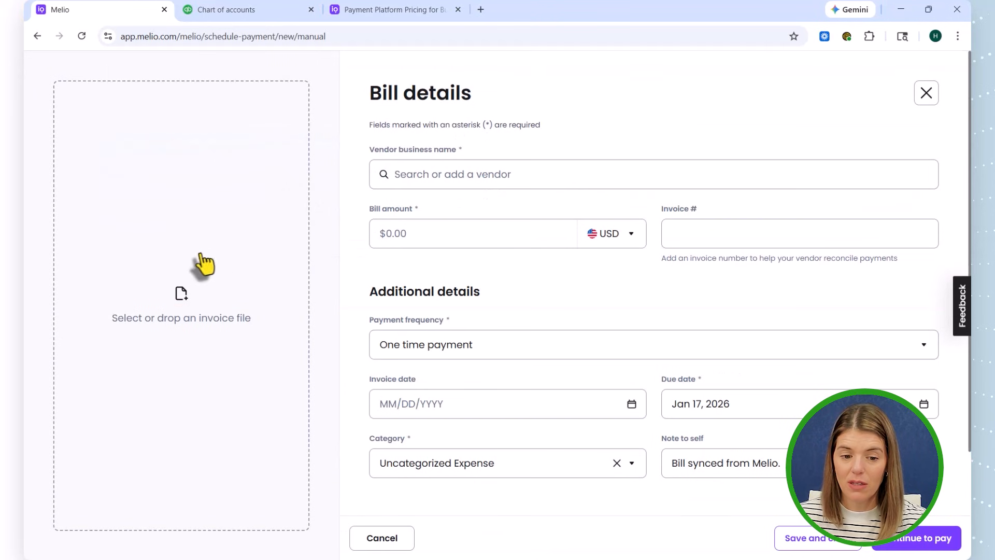
click(215, 263)
click(195, 244)
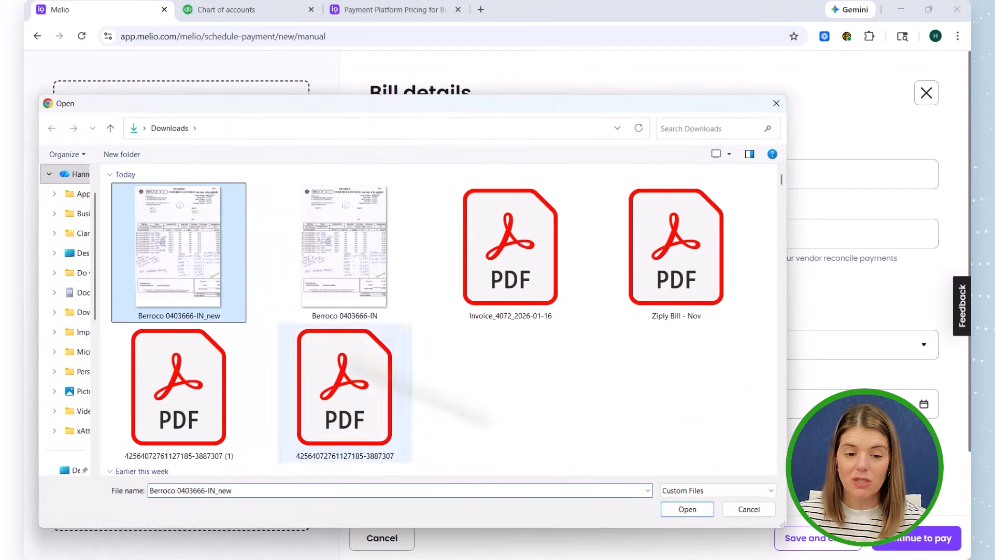
click(696, 510)
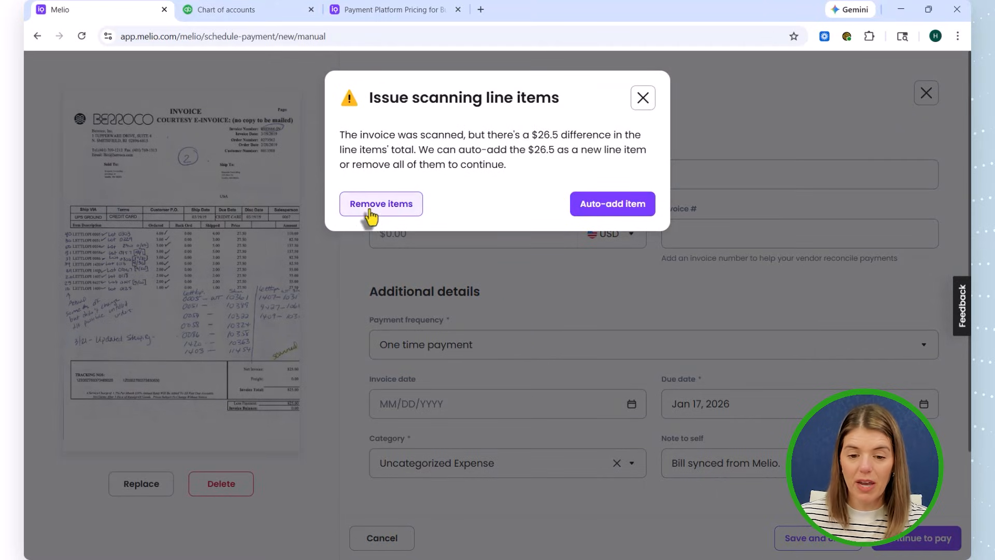
- Remove all scanned line items from the Berroco bill and check the available vendors, keeping the scanned vendor
click(371, 205)
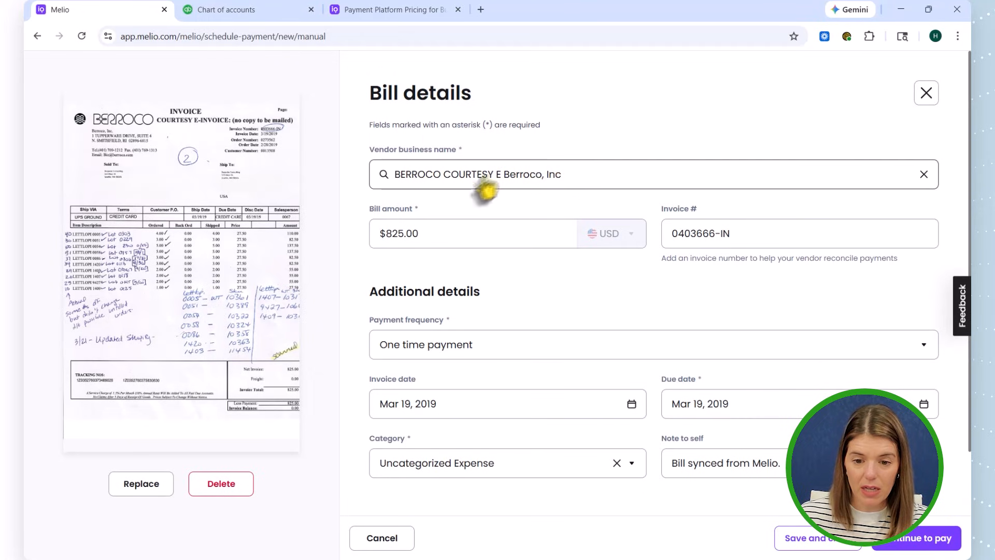
click(525, 186)
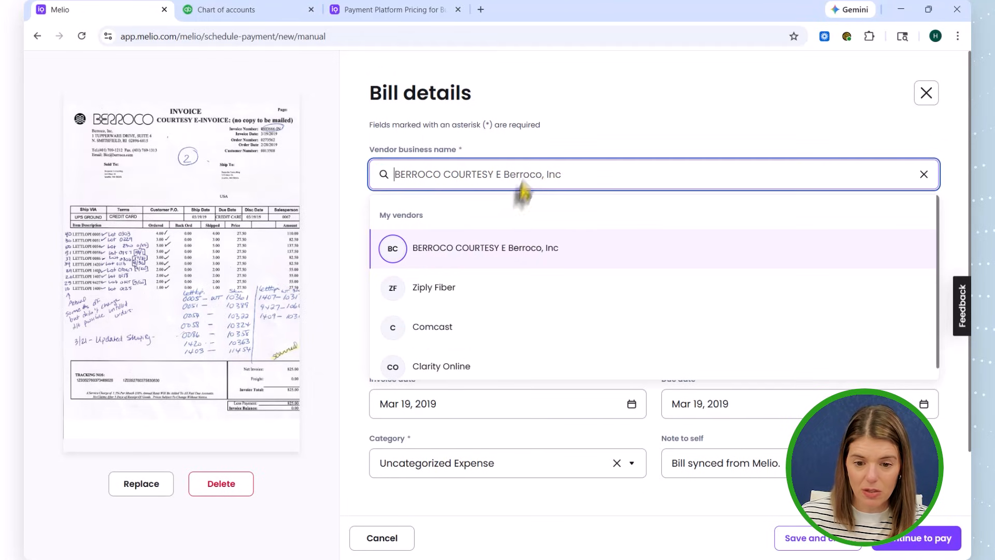
click(557, 150)
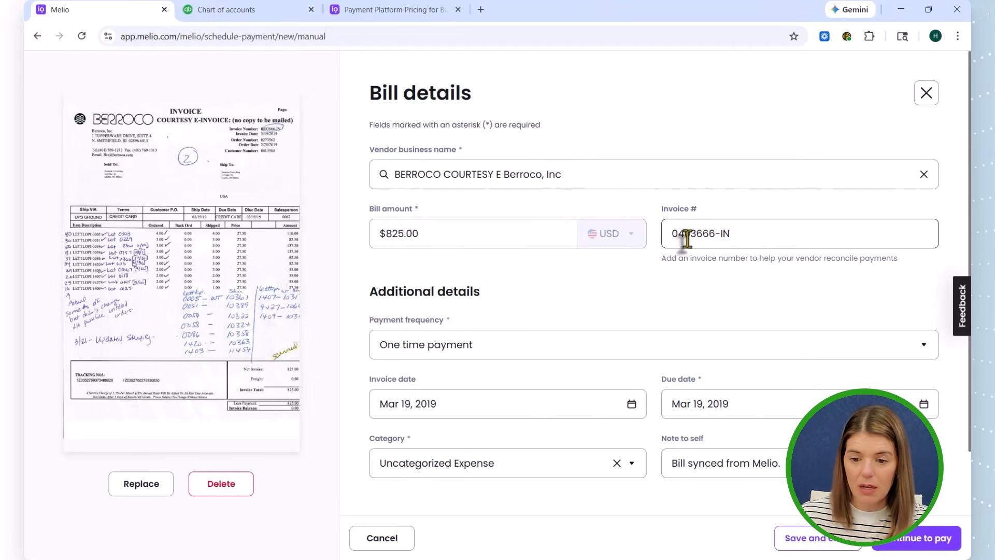
- Add manual line items to the Berroco bill in place of its single category
scroll(642, 331, down, 2)
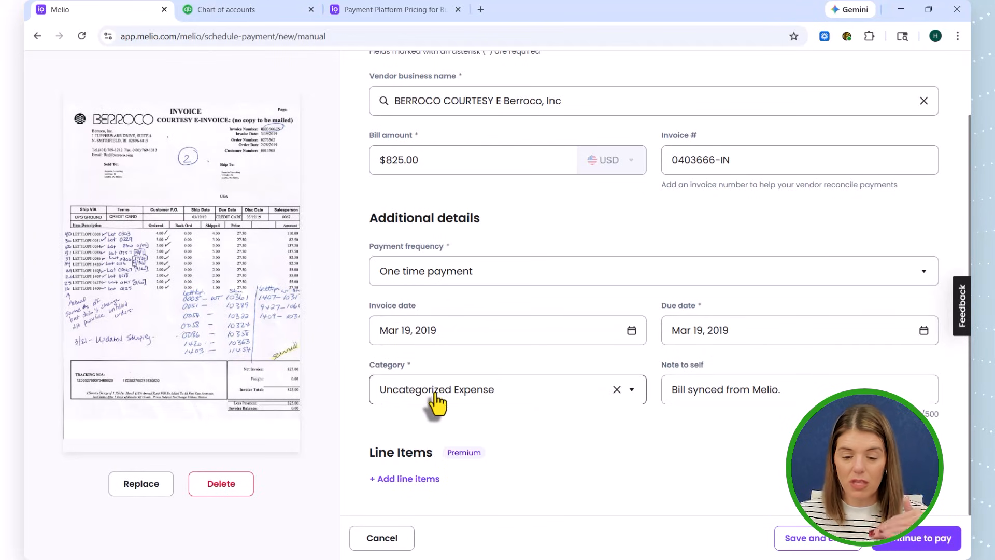
click(409, 480)
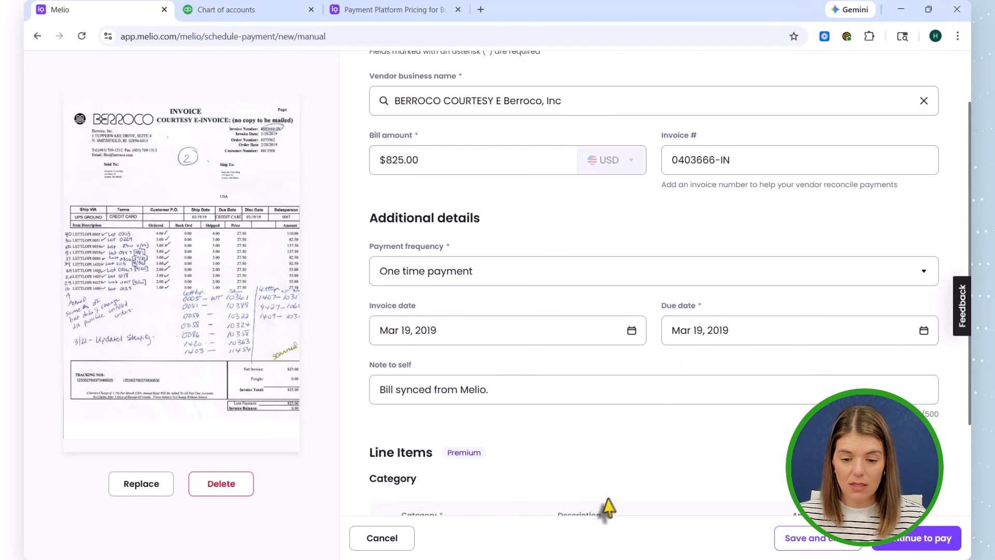
- Set the Berroco bill's line item category to Inventory Asset, and save and close the bill
scroll(518, 482, down, 3)
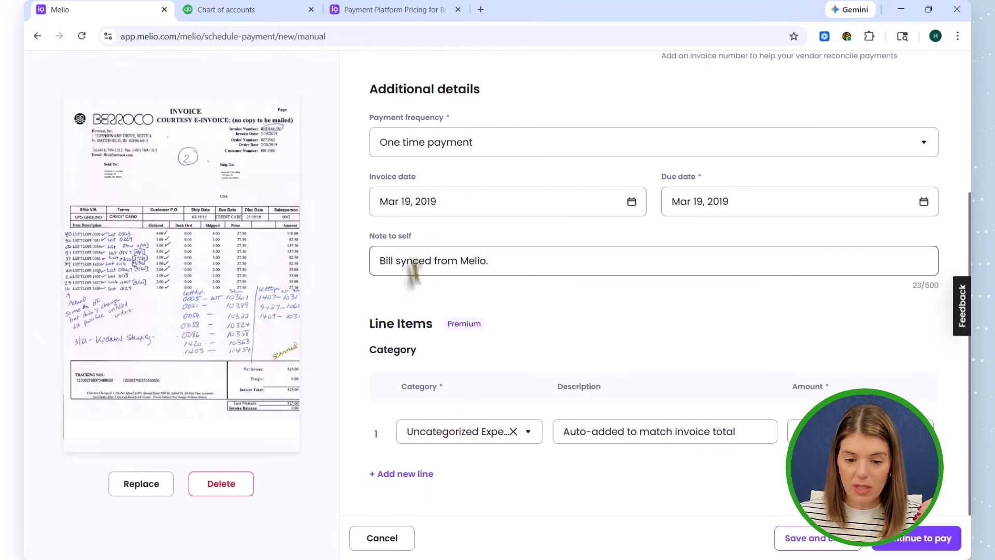
click(440, 431)
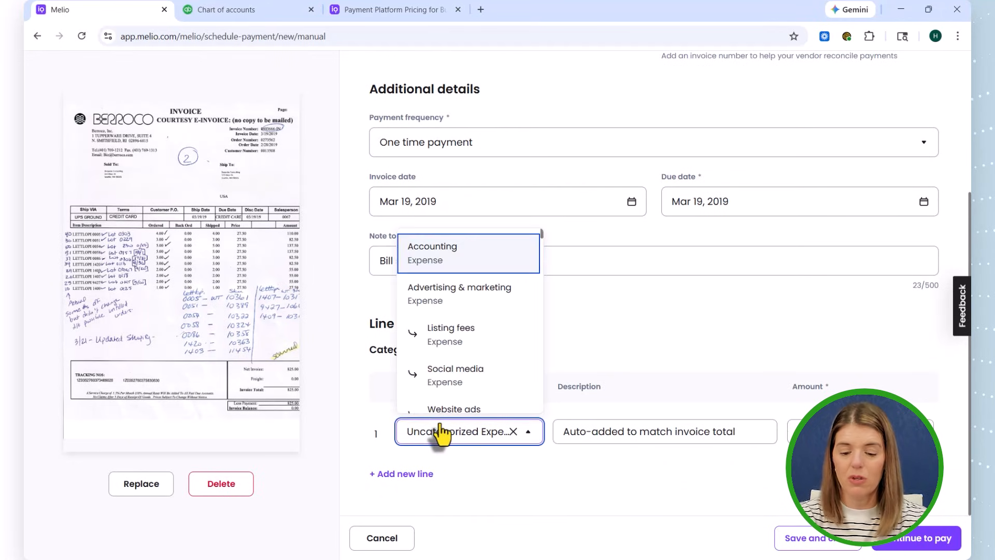
text(inv)
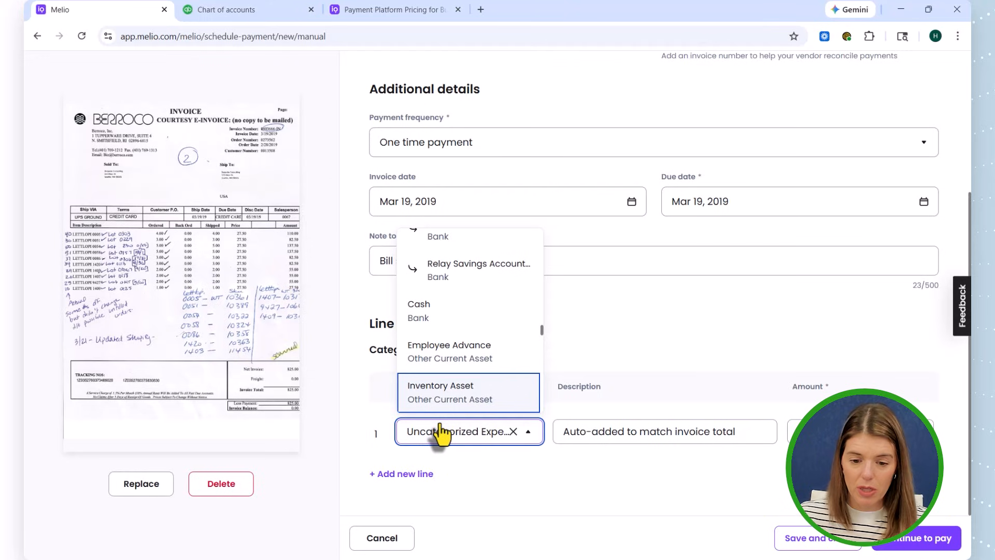
click(451, 389)
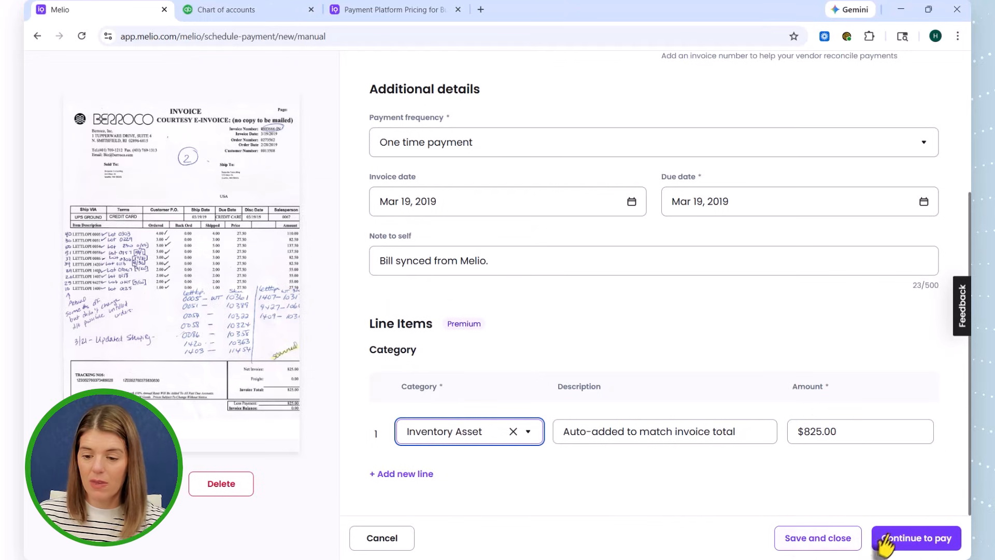
click(827, 539)
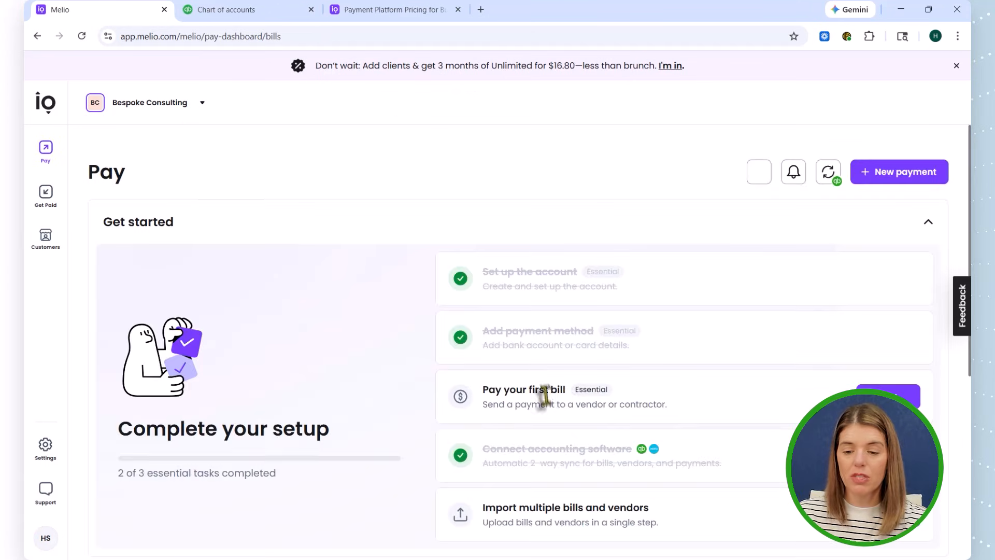
- Select all bills in the bills list and start scheduling their payments as a batch
scroll(543, 397, down, 9)
scroll(129, 453, up, 3)
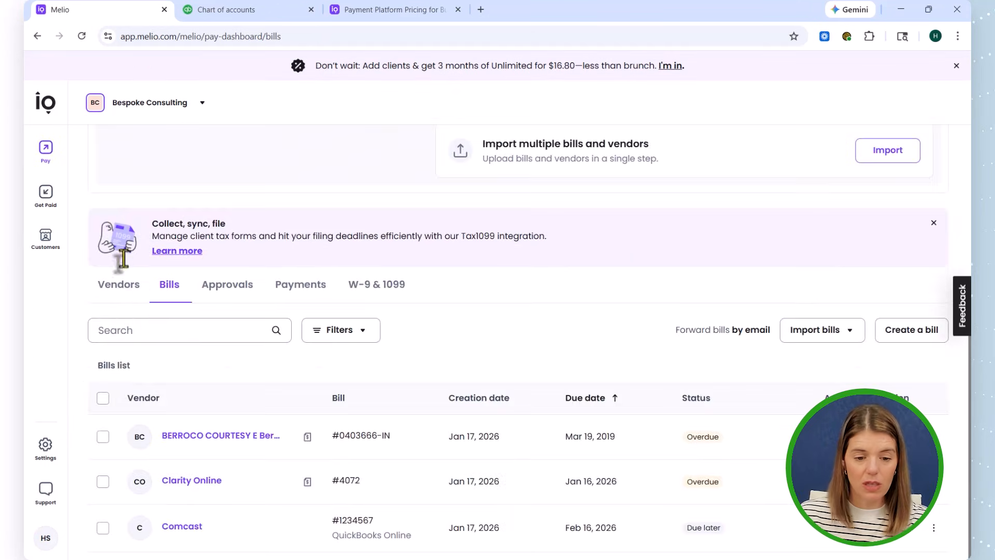
click(102, 398)
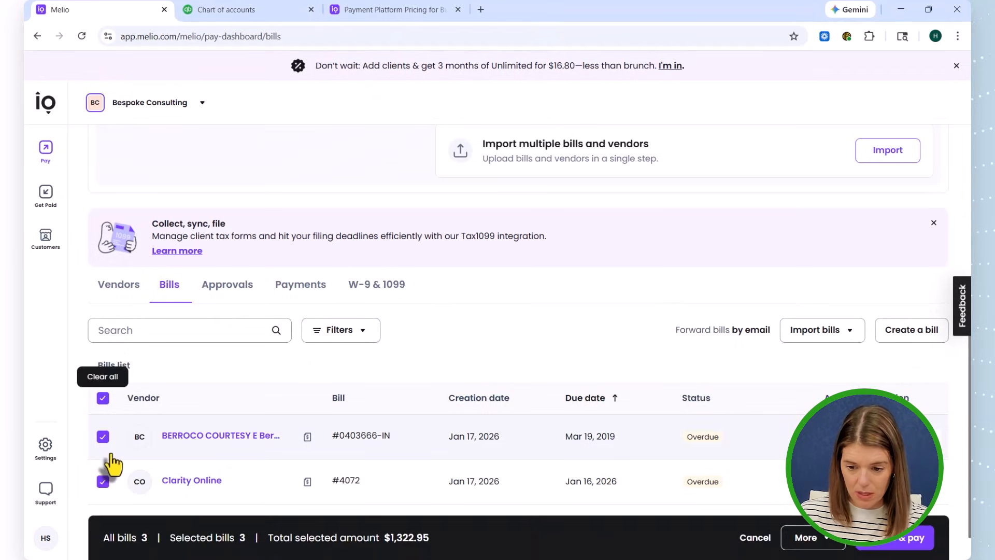
click(908, 545)
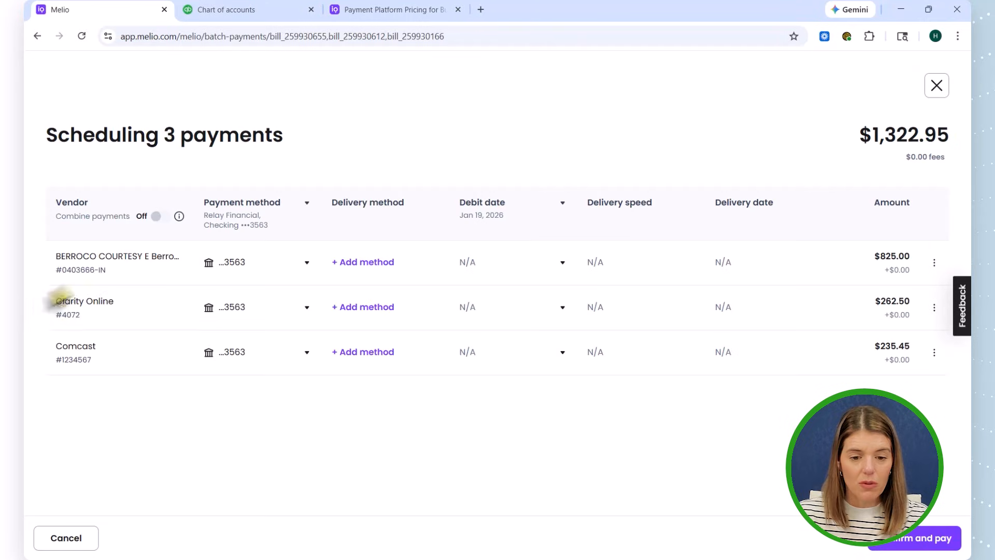
- Review the delivery methods for the Berroco payment and the bank details ACH Transfer requires, and return to the batch payment overview
click(362, 264)
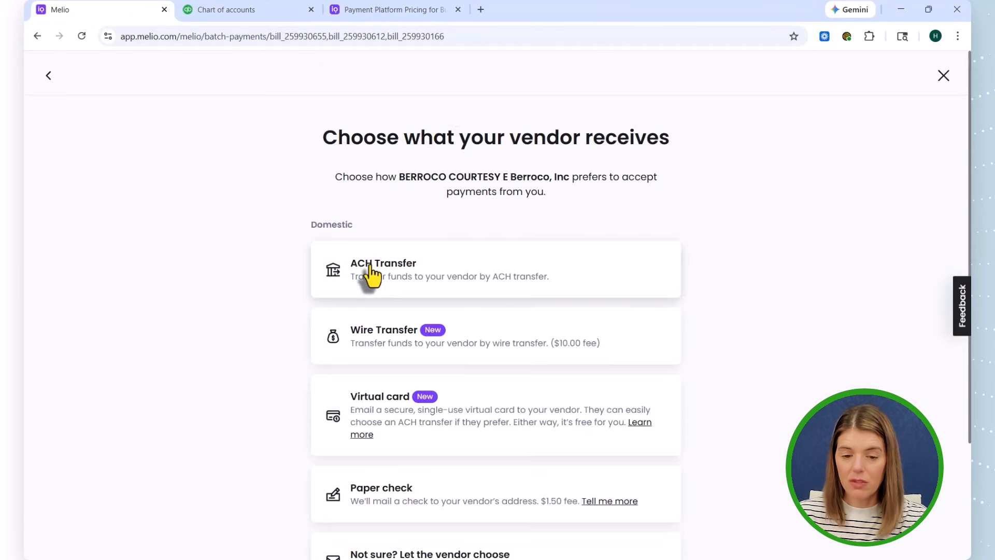
scroll(540, 338, down, 3)
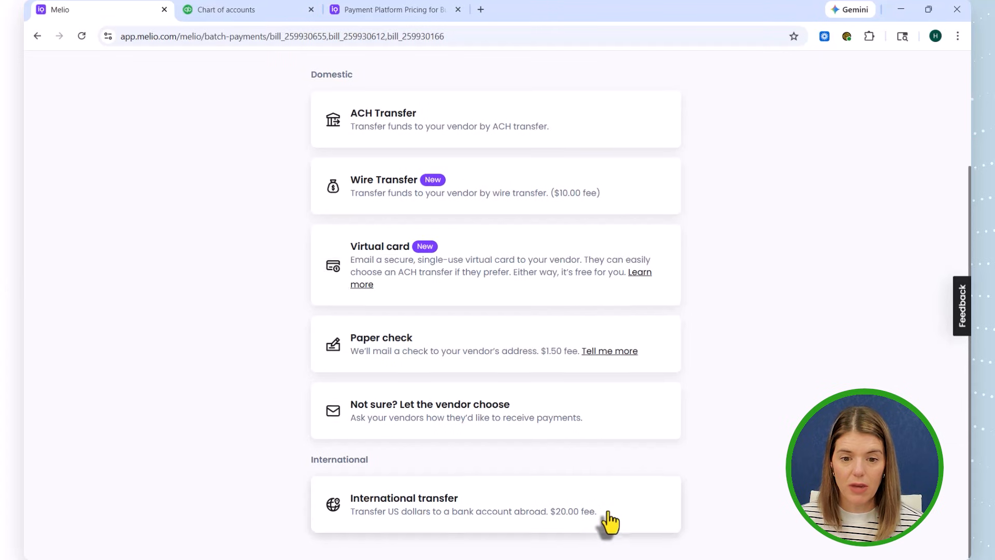
scroll(604, 520, up, 3)
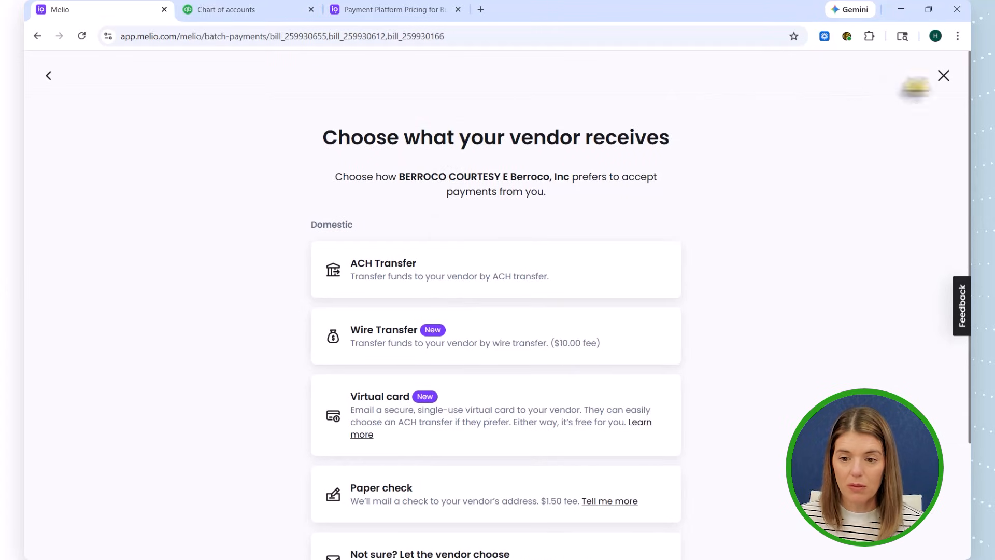
scroll(842, 363, down, 3)
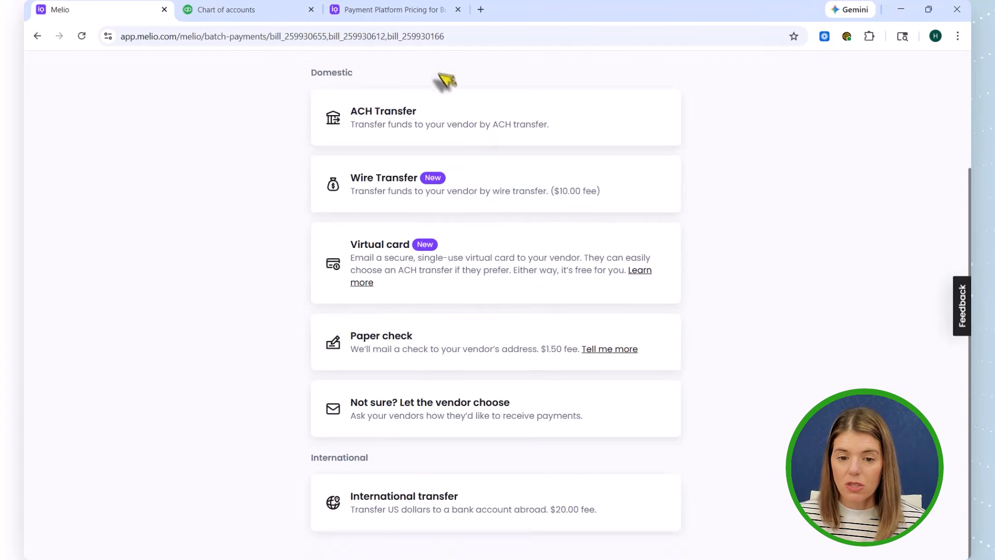
click(415, 138)
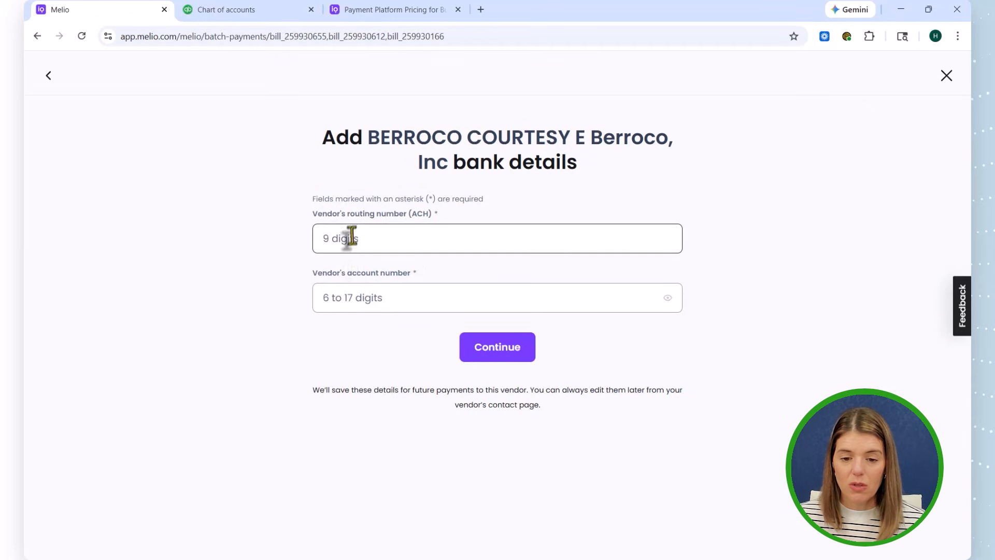
click(362, 248)
click(359, 295)
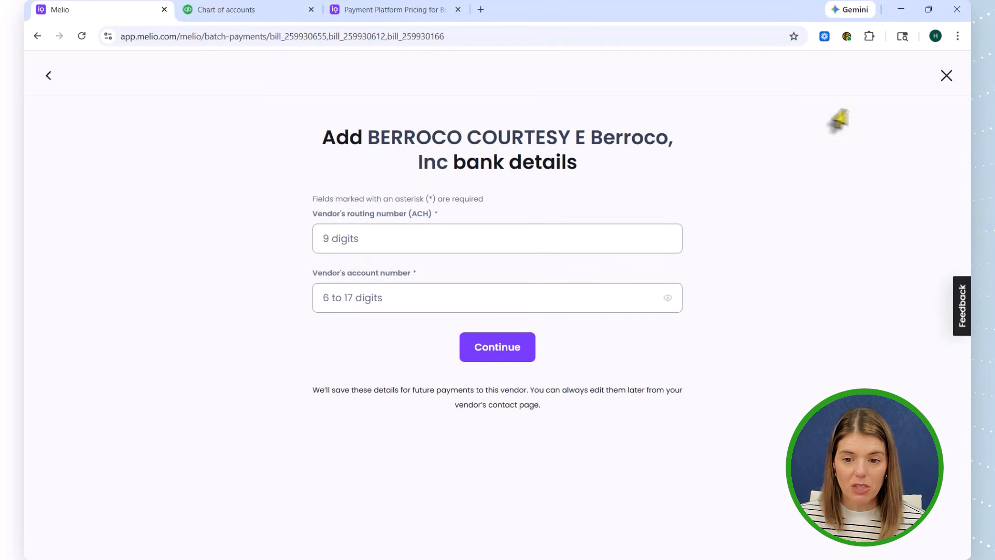
click(48, 76)
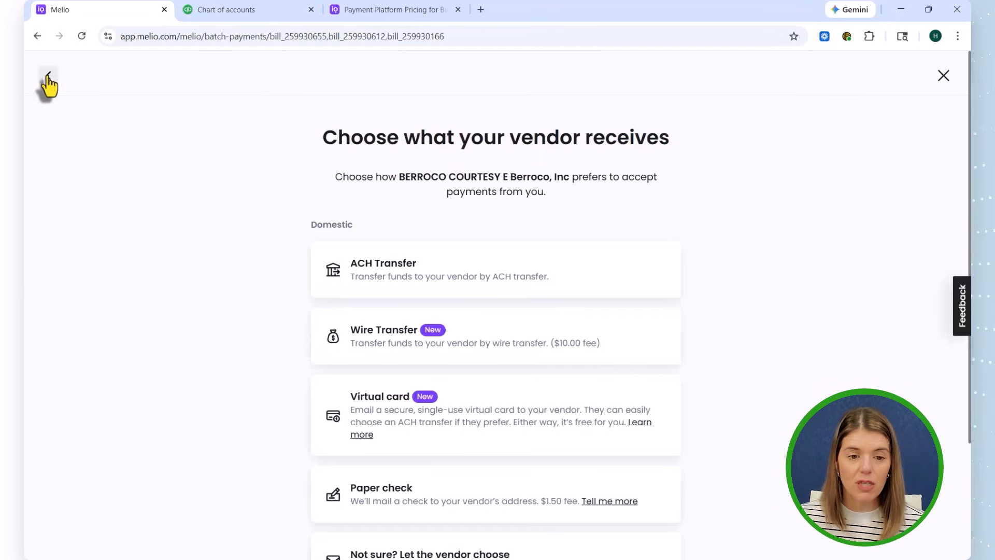
click(48, 76)
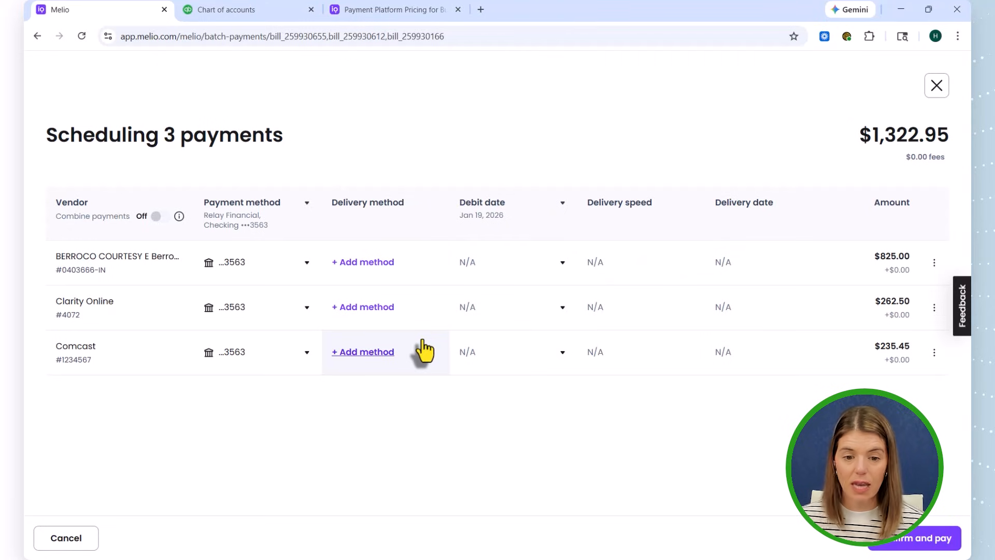
- Reopen the ACH bank details form for the Berroco payment, and leave batch scheduling without paying
click(363, 270)
click(373, 278)
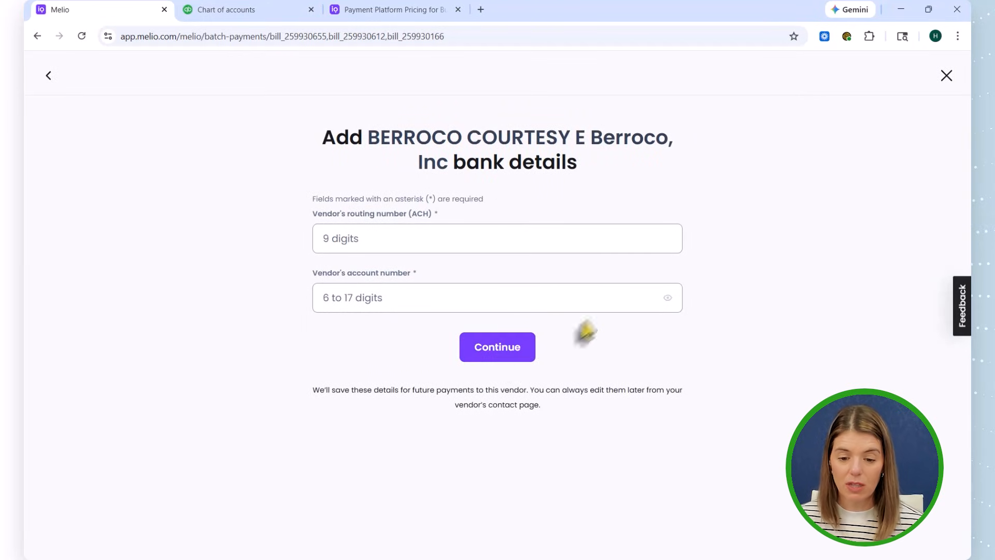
click(450, 239)
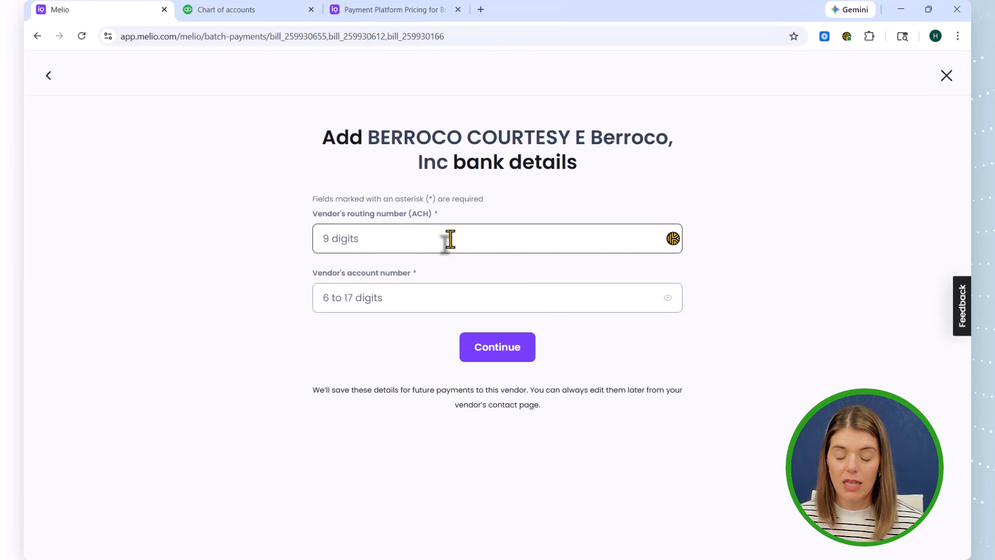
click(946, 78)
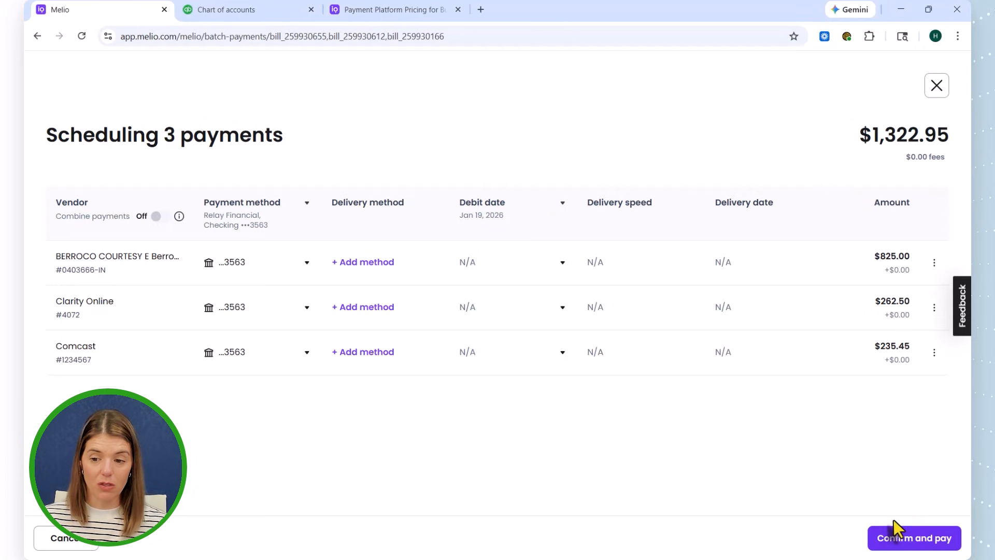
click(937, 85)
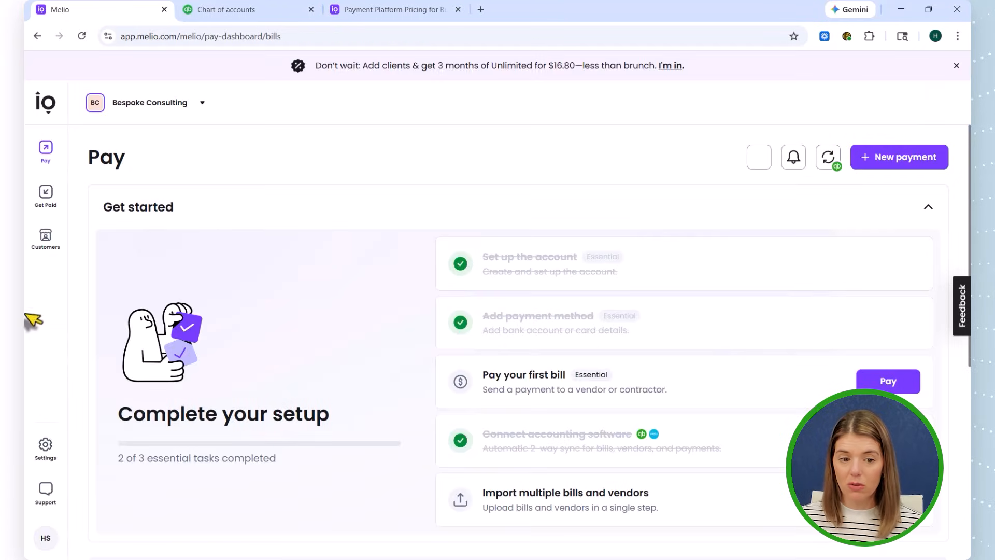
- View the unsent invoices in Melio's Get Paid area, and switch to QuickBooks Online to check its invoices list for the same invoice
click(46, 195)
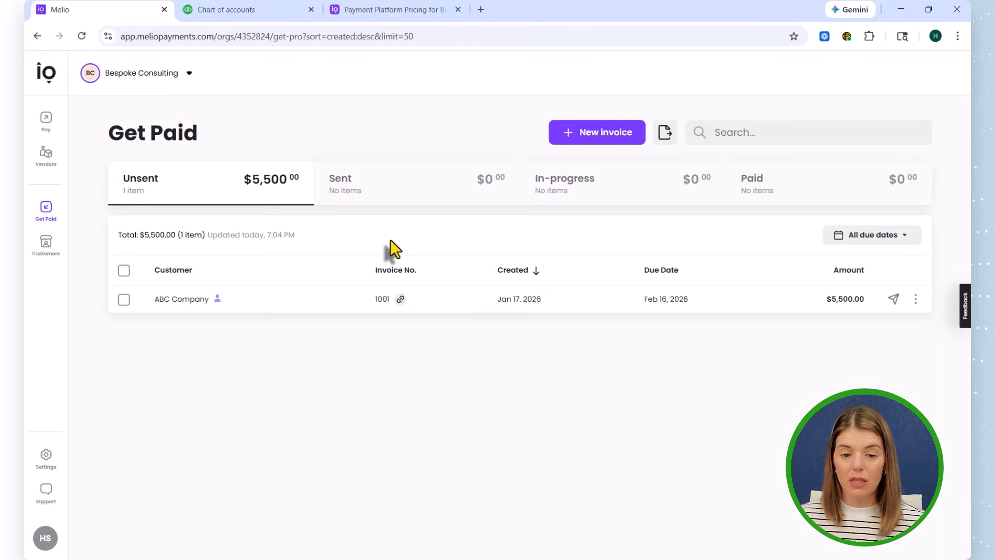
click(271, 7)
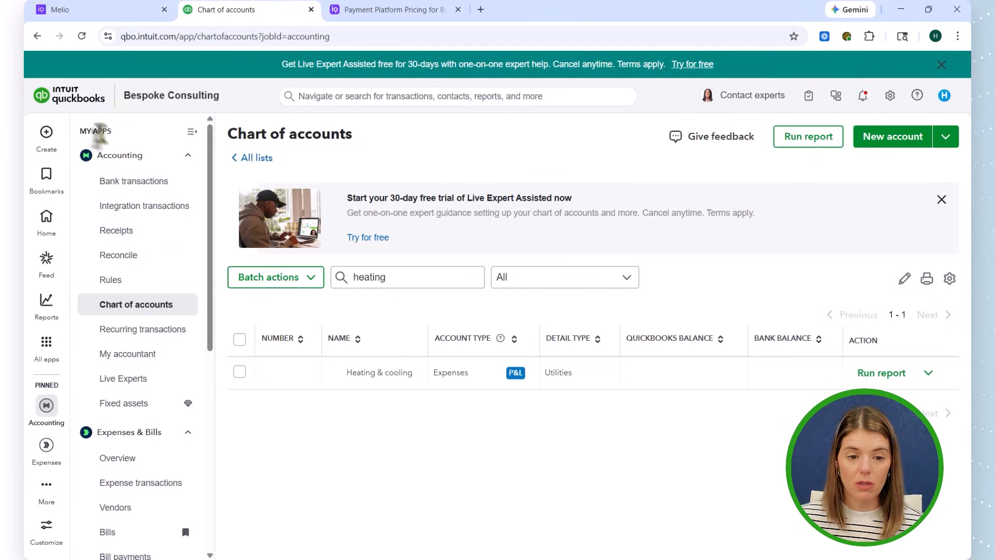
click(49, 98)
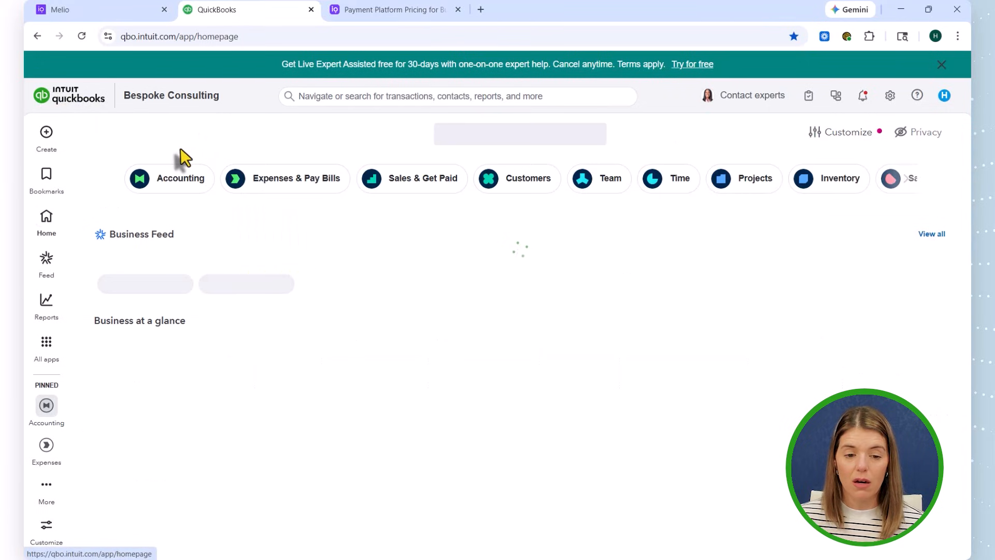
click(395, 193)
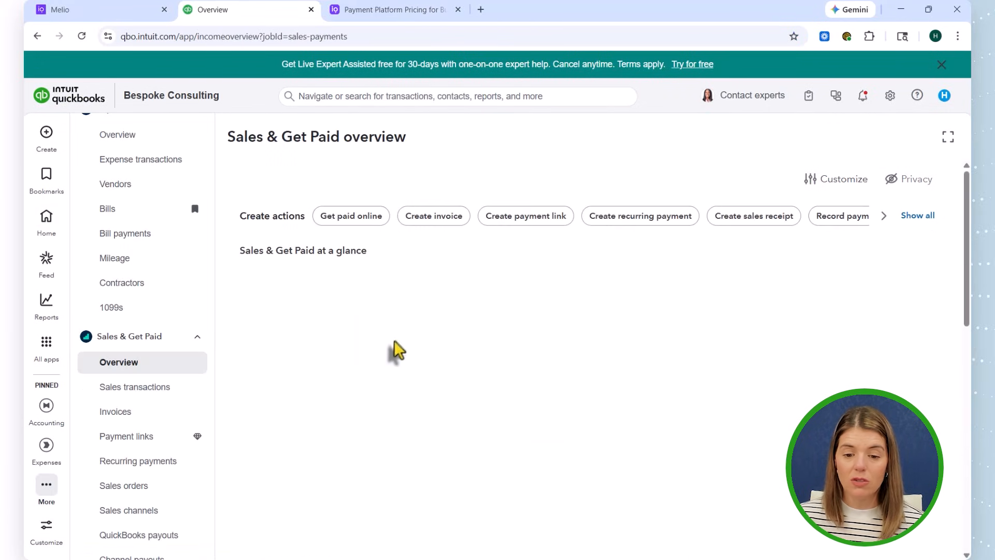
scroll(397, 351, down, 3)
scroll(396, 351, down, 3)
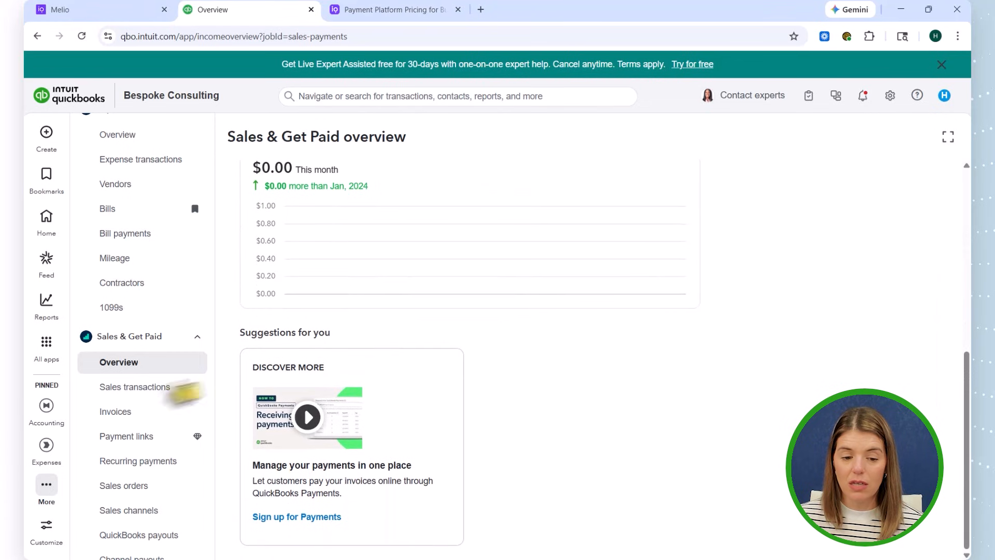
scroll(151, 402, down, 1)
click(133, 405)
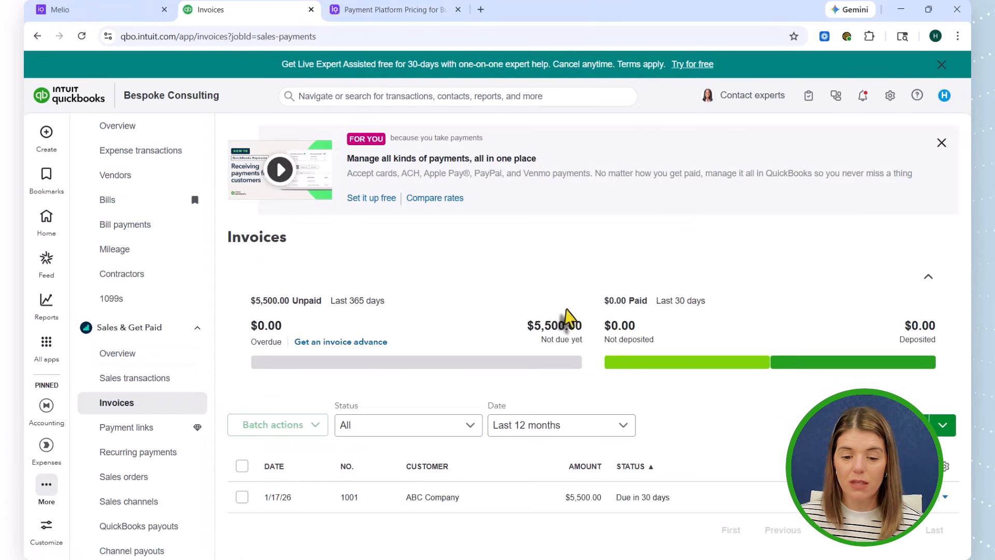
scroll(628, 528, down, 1)
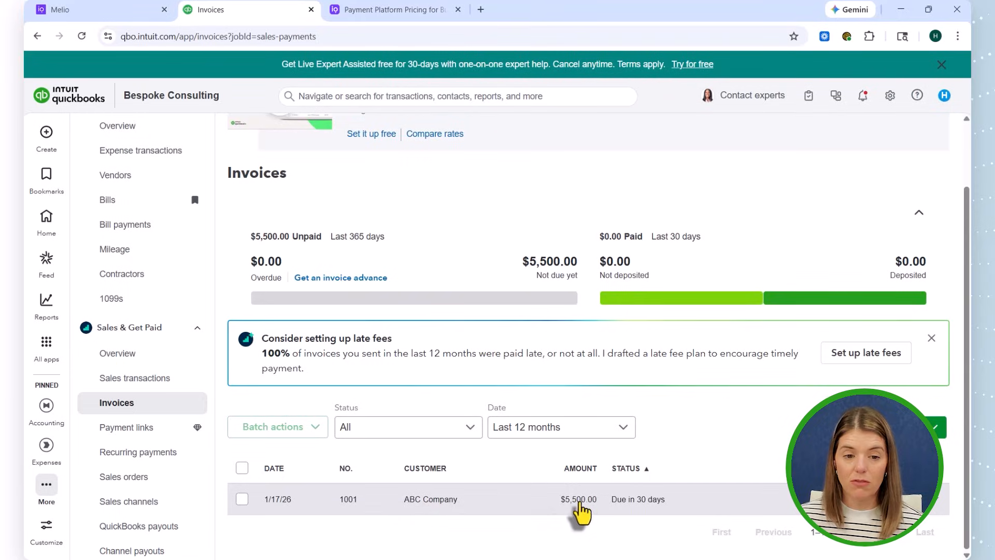
- Switch back to Melio, start a payment request for ABC Company's invoice 1001, and open the customer's payment page
click(83, 12)
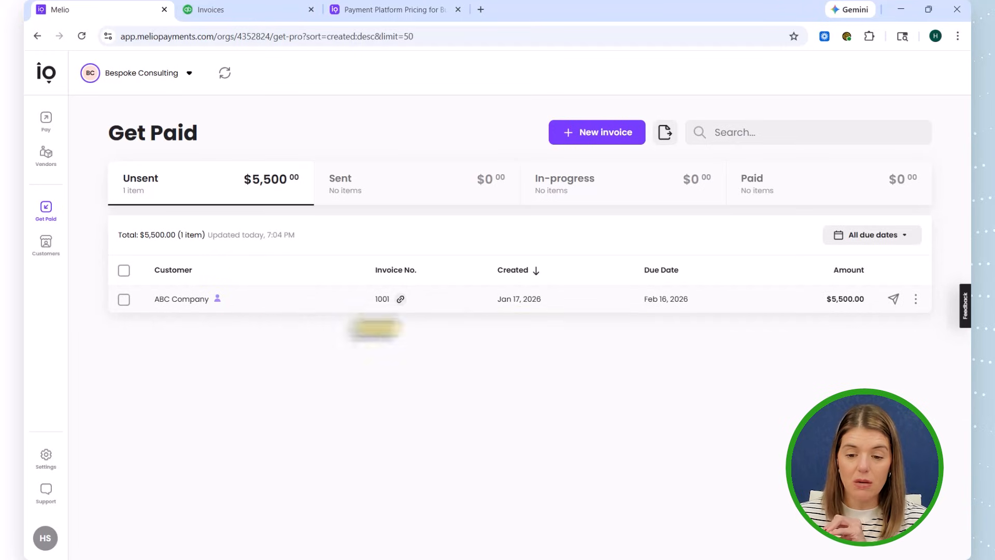
click(894, 300)
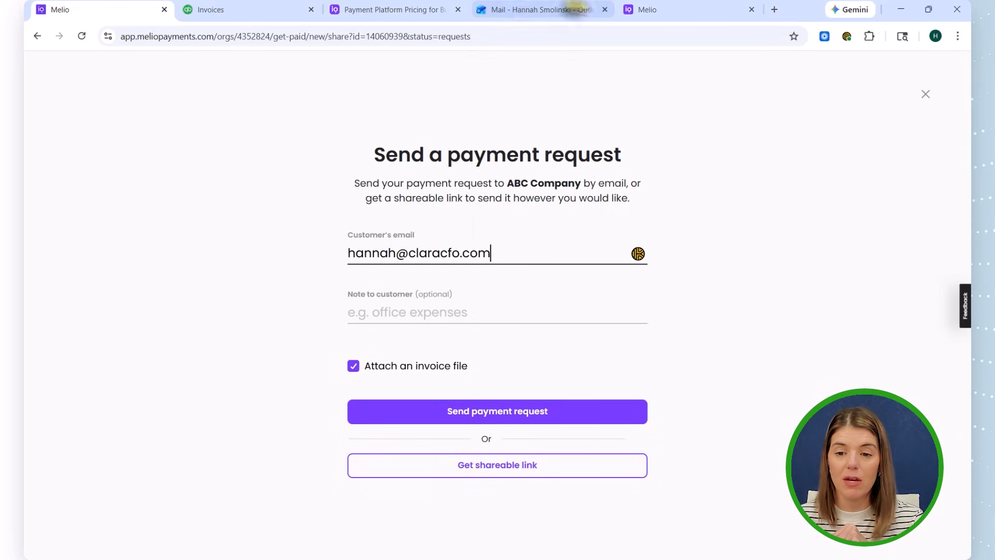
click(668, 9)
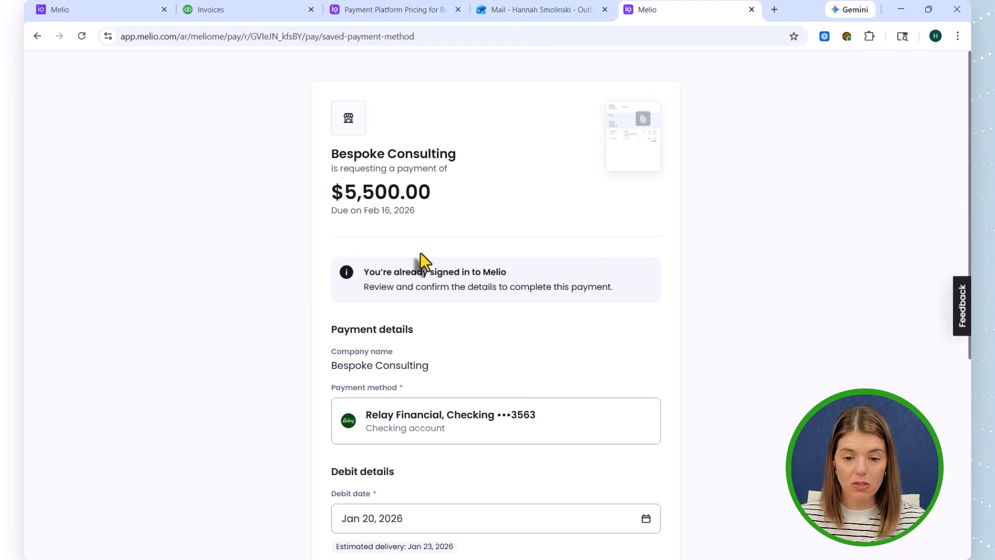
- Review the payment method, debit date and fees on the customer's payment page, and browse the debit date calendar, keeping the current date
scroll(420, 253, down, 1)
scroll(420, 254, down, 2)
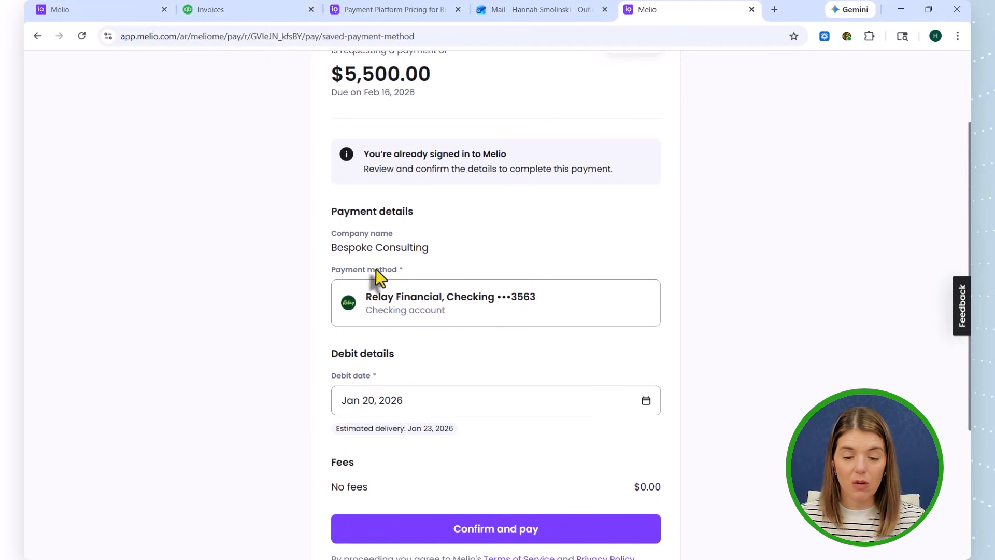
scroll(384, 332, down, 3)
scroll(386, 337, down, 1)
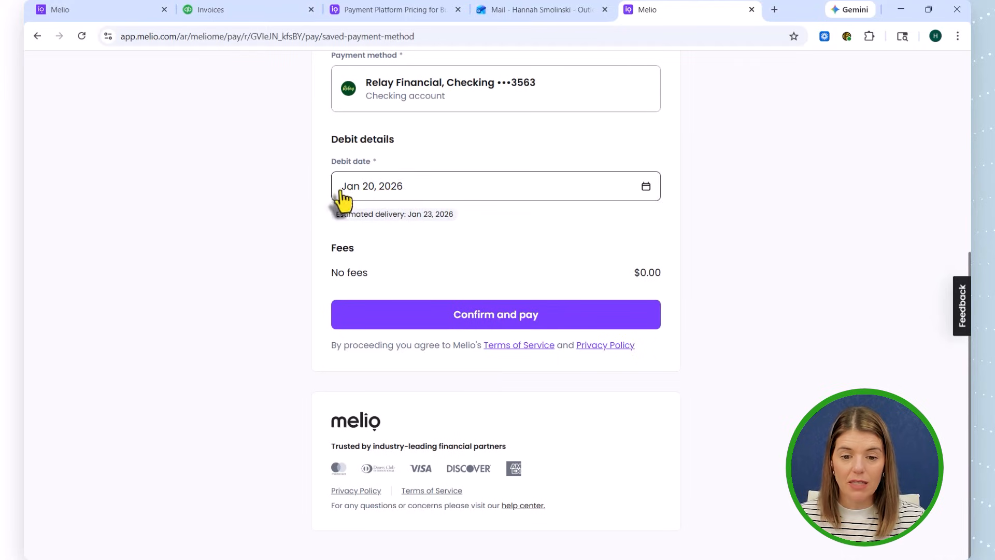
click(370, 195)
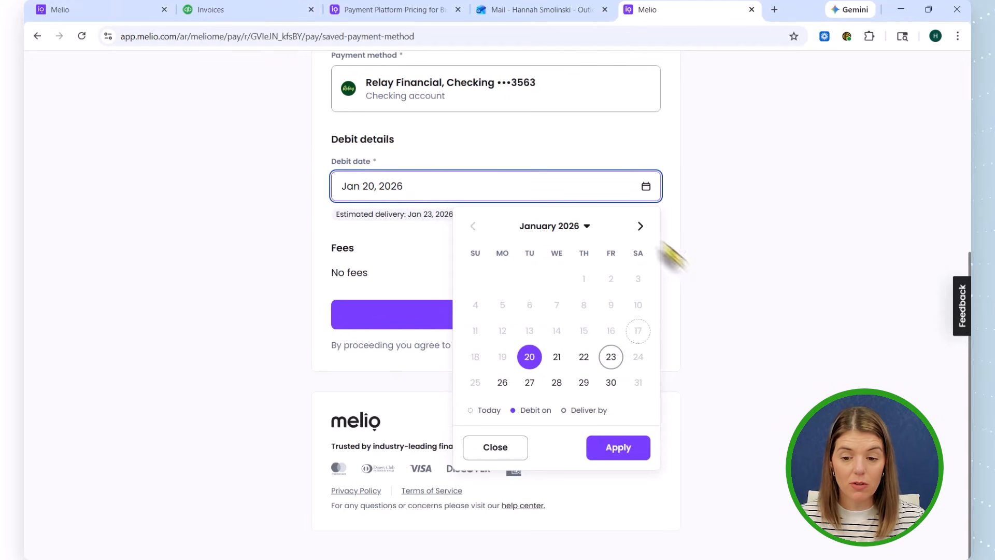
click(640, 226)
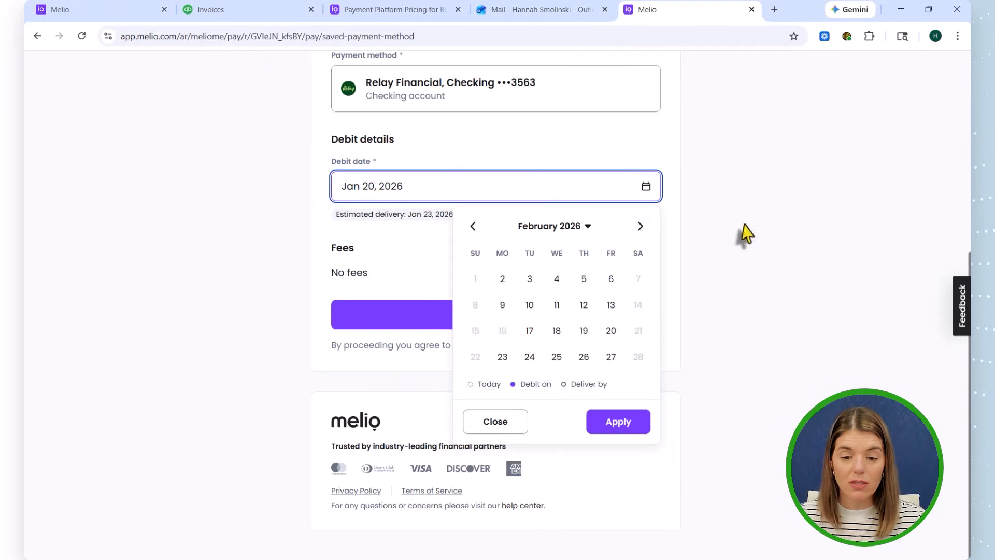
click(472, 227)
click(494, 448)
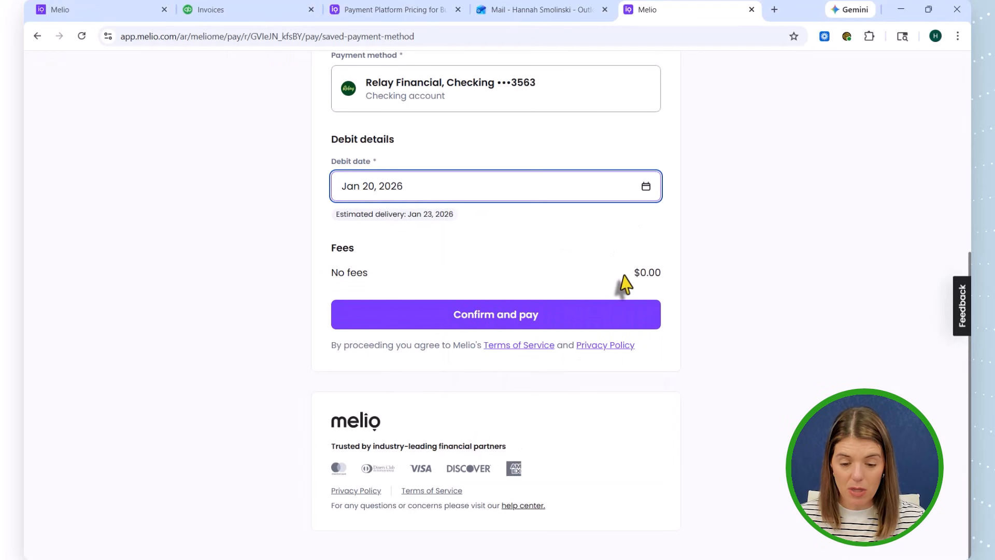
- Recheck the saved payment method, debit details and fees on the customer's payment page without paying
scroll(473, 237, up, 2)
scroll(365, 225, up, 1)
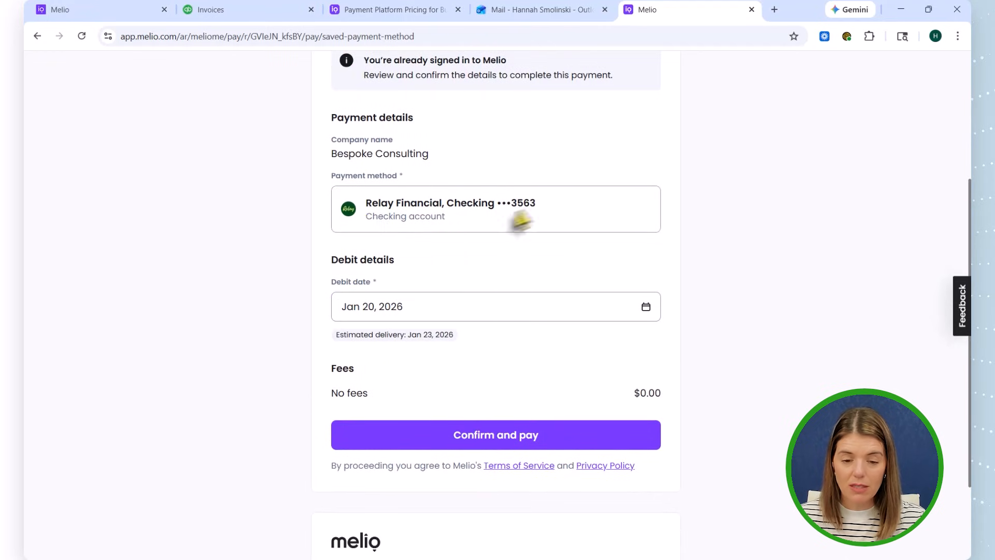
scroll(724, 265, down, 2)
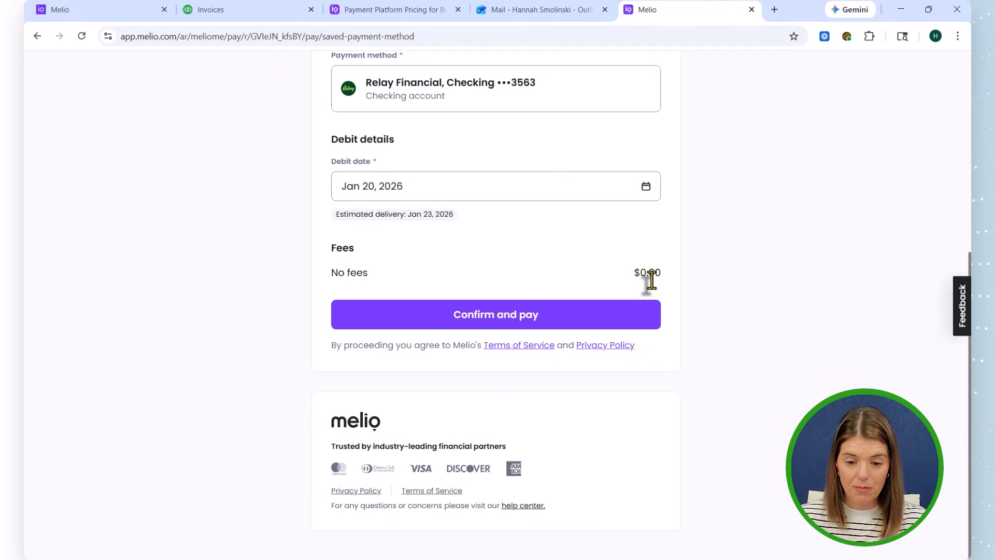
scroll(373, 409, up, 2)
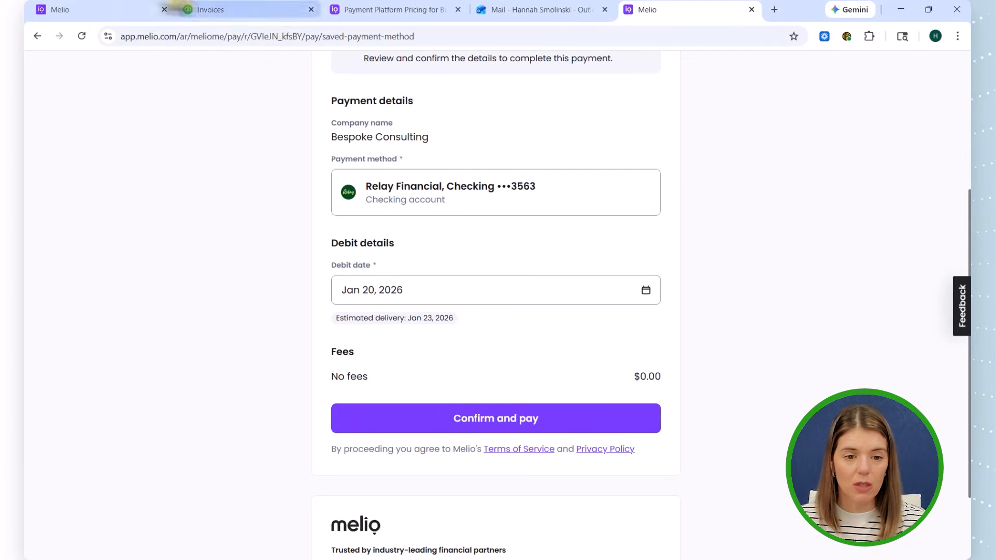
- Return to Melio's payment request for ABC Company and close it, and view the ways to add a new invoice without adding one
click(123, 12)
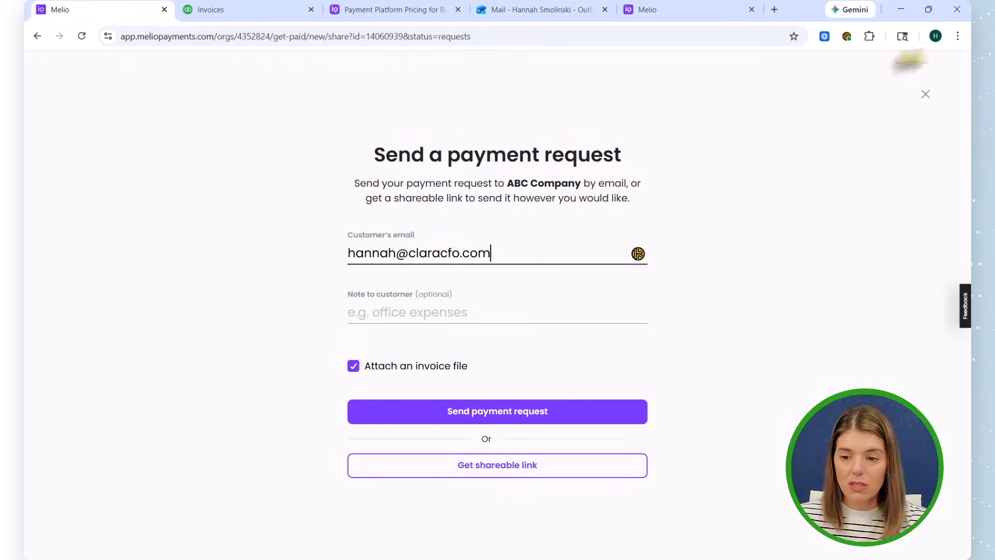
click(926, 95)
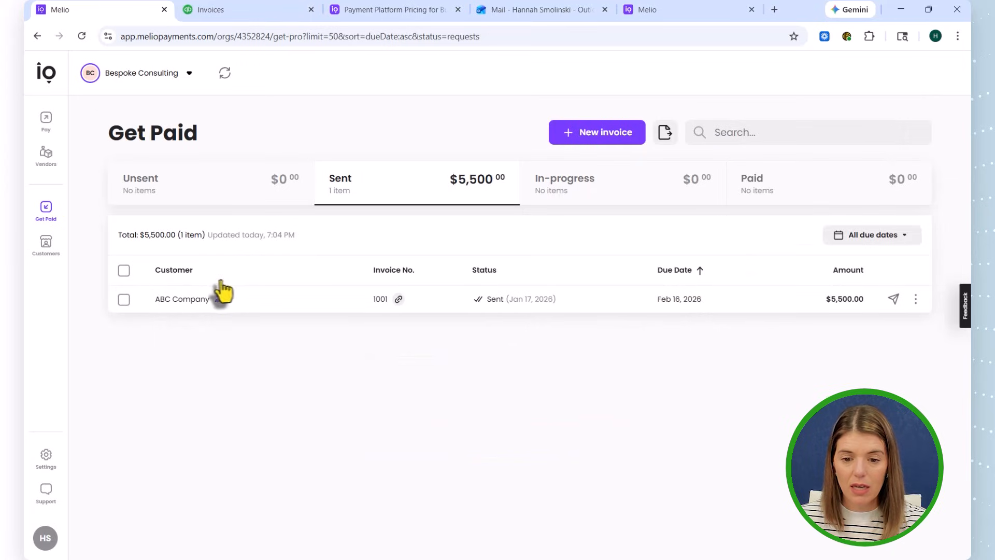
click(581, 140)
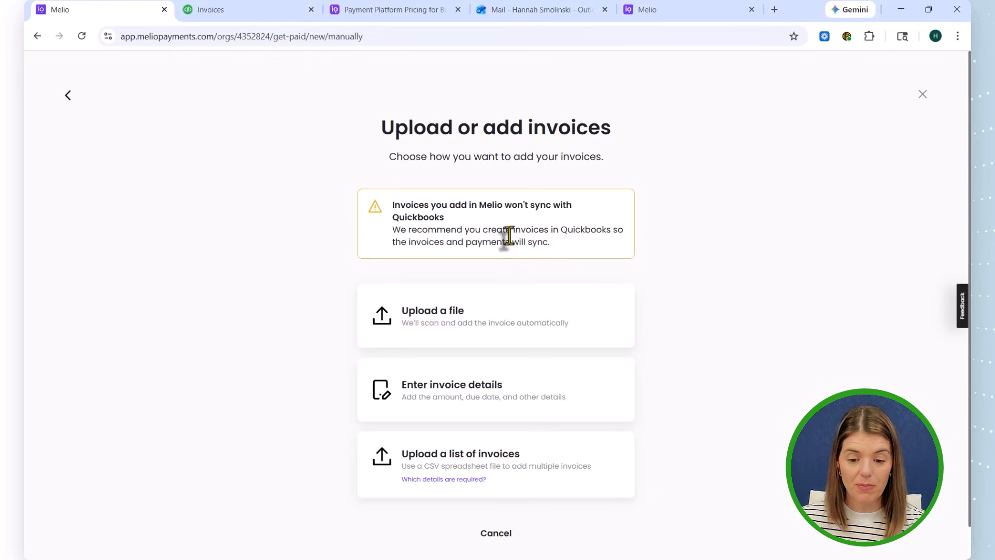
click(68, 95)
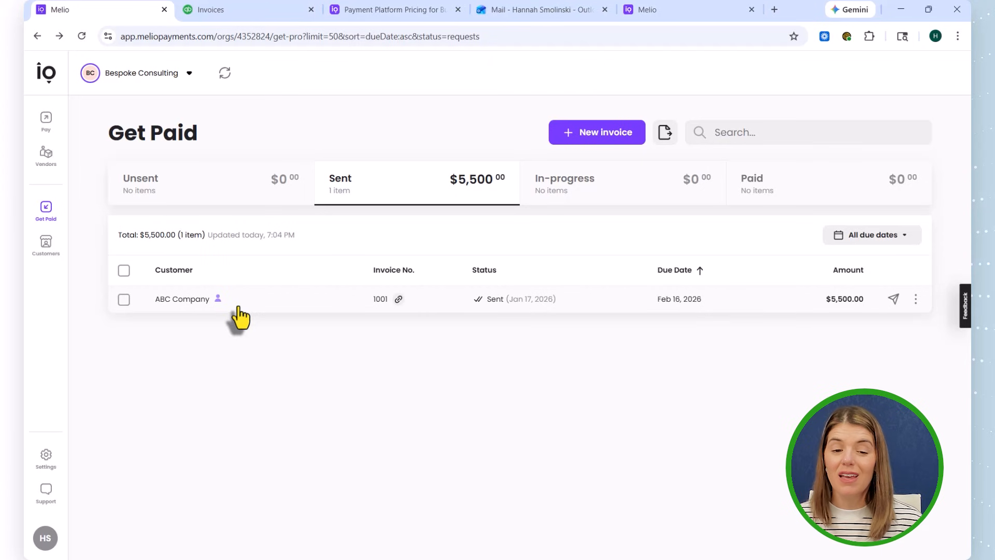
- Check the invoices list in QuickBooks Online, and switch back to Melio to open its Pay area
click(281, 12)
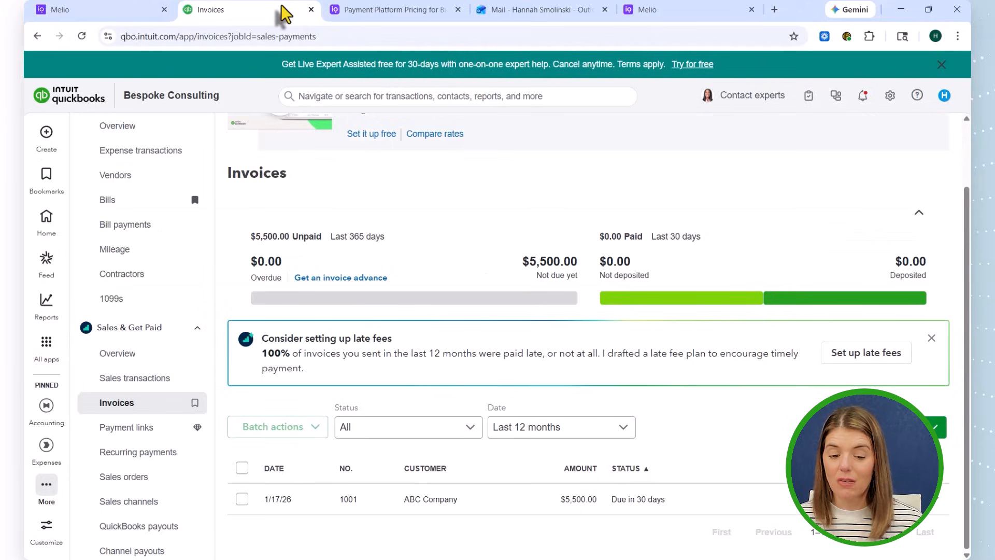
click(65, 13)
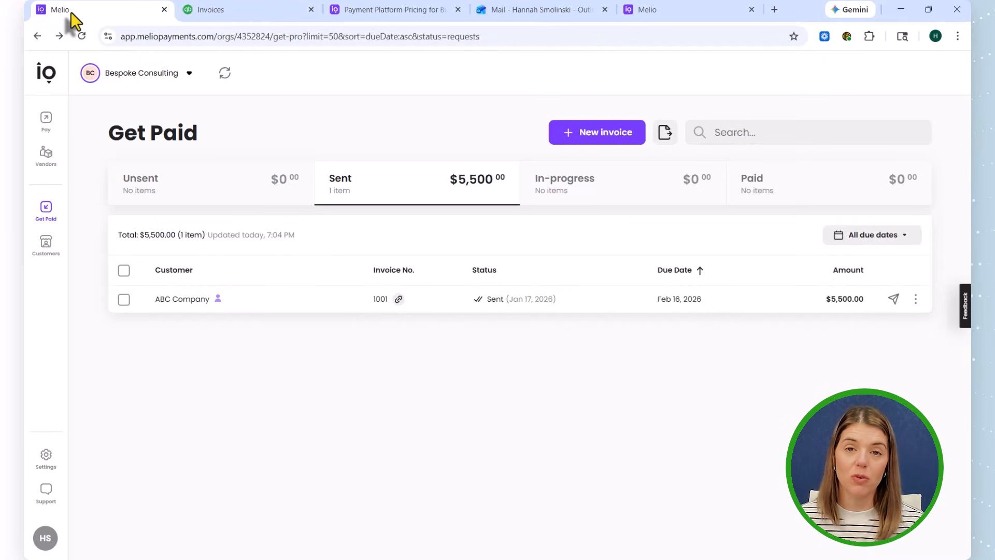
click(45, 128)
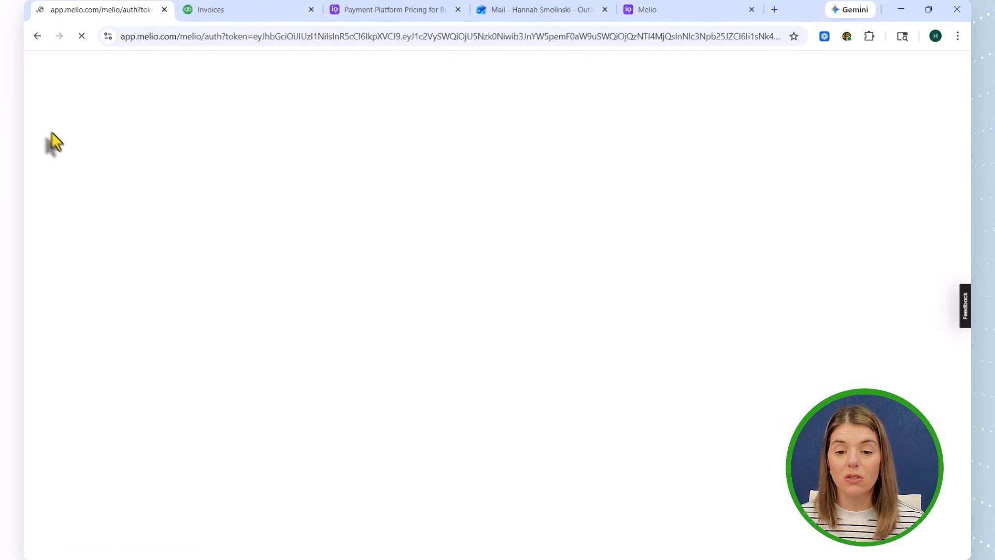